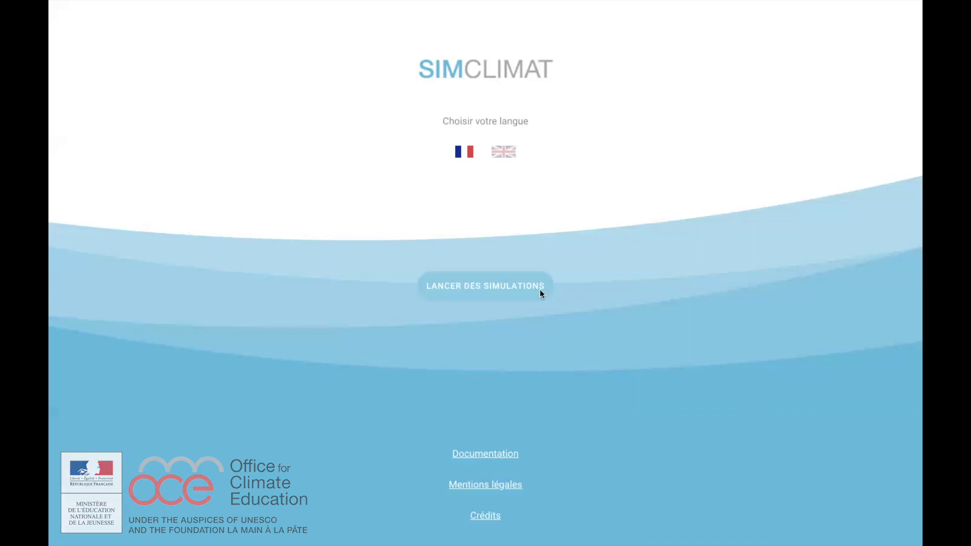
- Start a new simulation with the Pré-industriel initial state and a duration of 350 years
{"action": "left_click", "coordinate": [526, 292]}
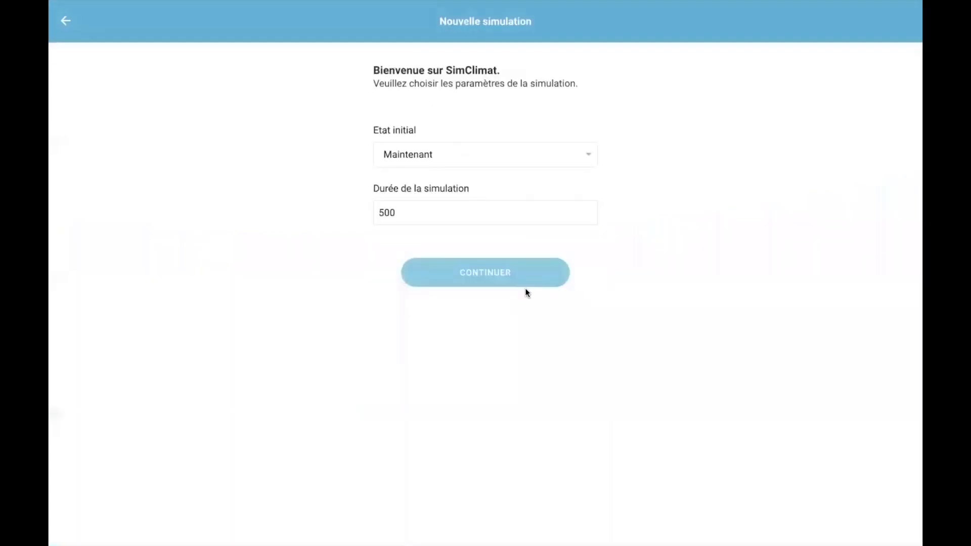
{"action": "left_click", "coordinate": [588, 155]}
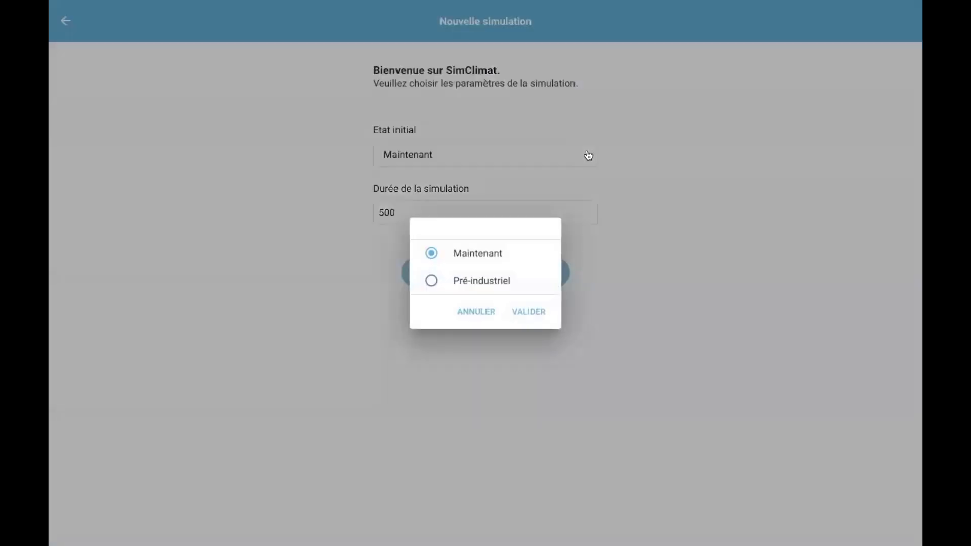
{"action": "left_click", "coordinate": [496, 282]}
{"action": "left_click", "coordinate": [521, 312]}
{"action": "left_click_drag", "start_coordinate": [429, 216], "coordinate": [366, 216]}
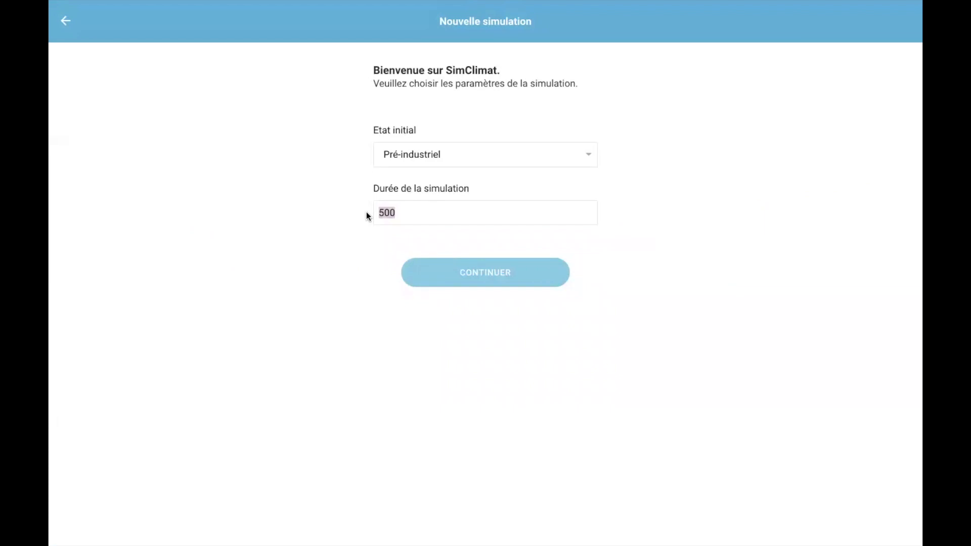
{"action": "type", "text": "350"}
{"action": "left_click", "coordinate": [480, 273]}
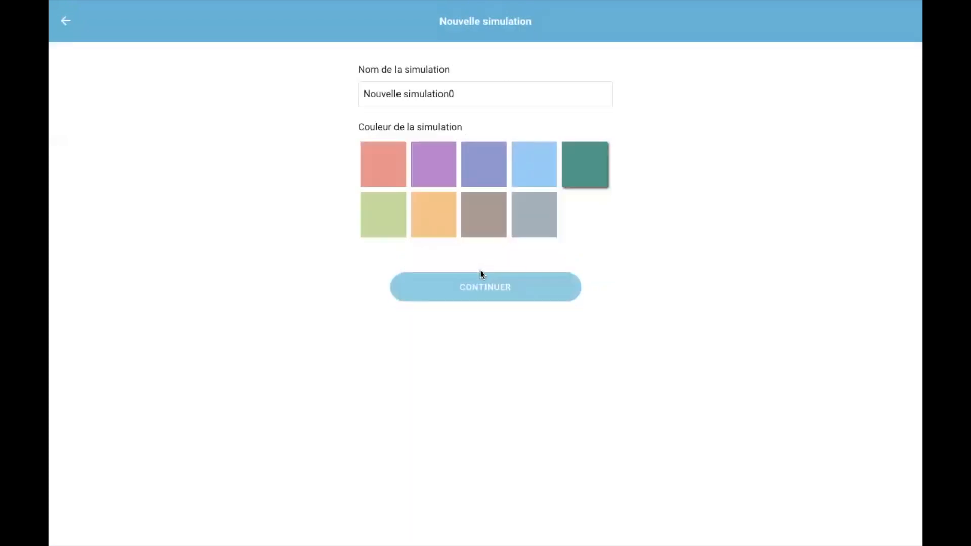
- Name the simulation Témoin, give it the red colour and continue to its parameters
{"action": "left_click_drag", "start_coordinate": [474, 92], "coordinate": [306, 92]}
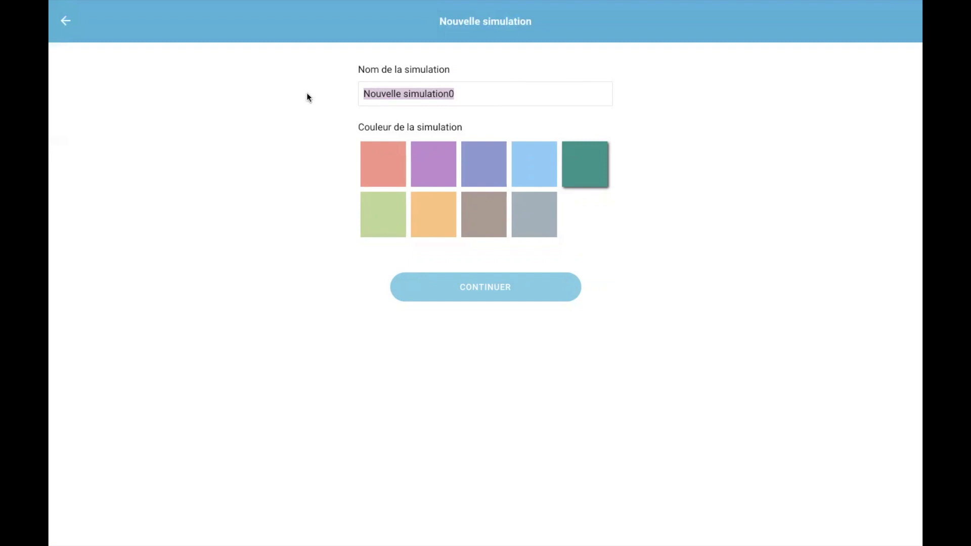
{"action": "type", "text": "T"}
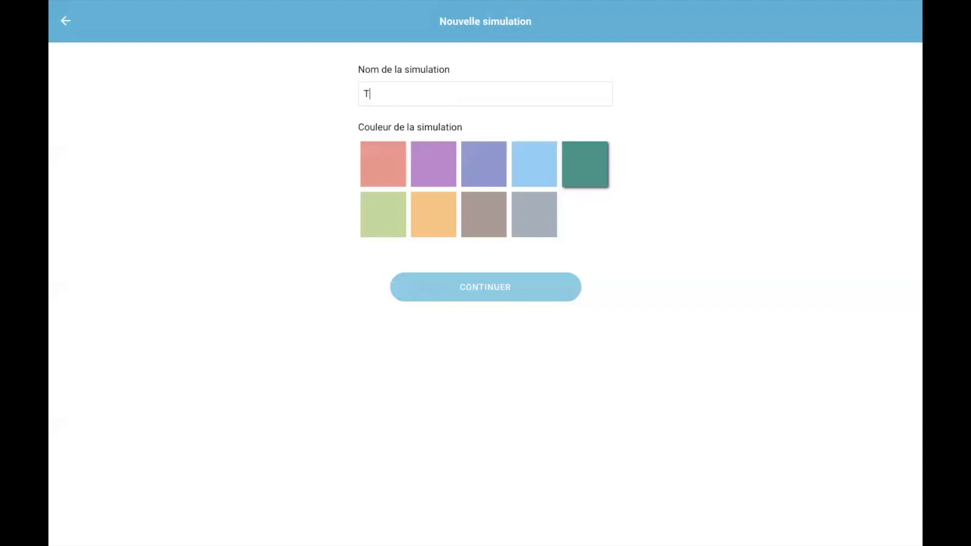
{"action": "type", "text": "émoin"}
{"action": "left_click", "coordinate": [383, 170]}
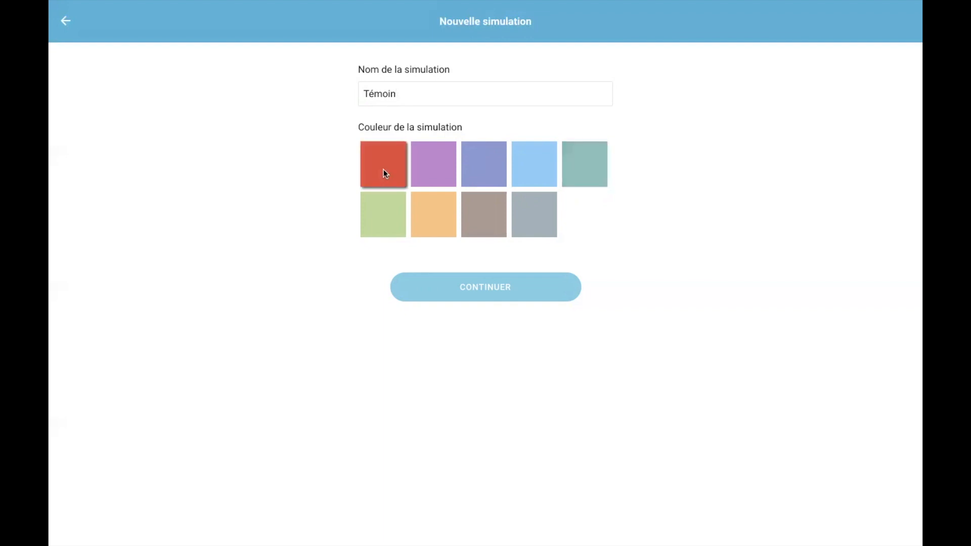
{"action": "left_click", "coordinate": [476, 289]}
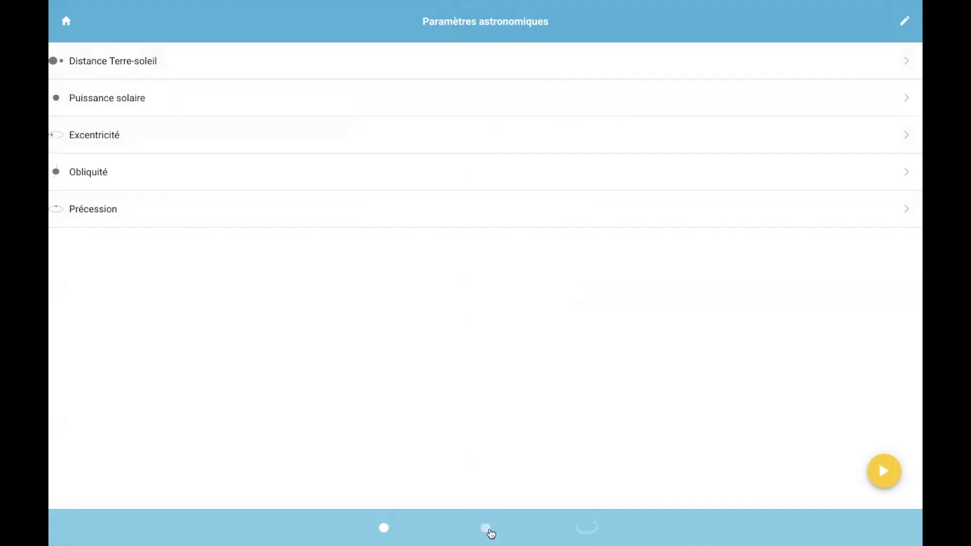
{"action": "left_click", "coordinate": [486, 529]}
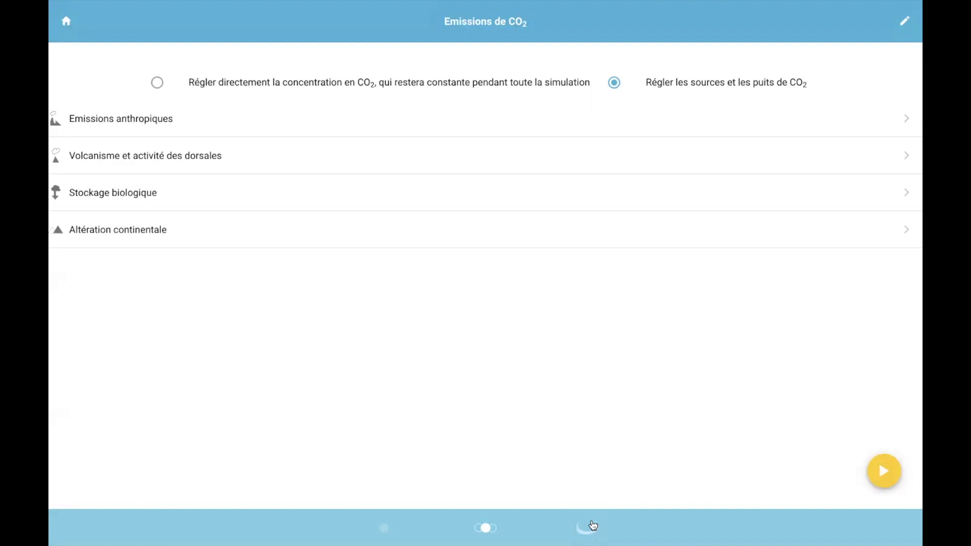
{"action": "left_click", "coordinate": [593, 526]}
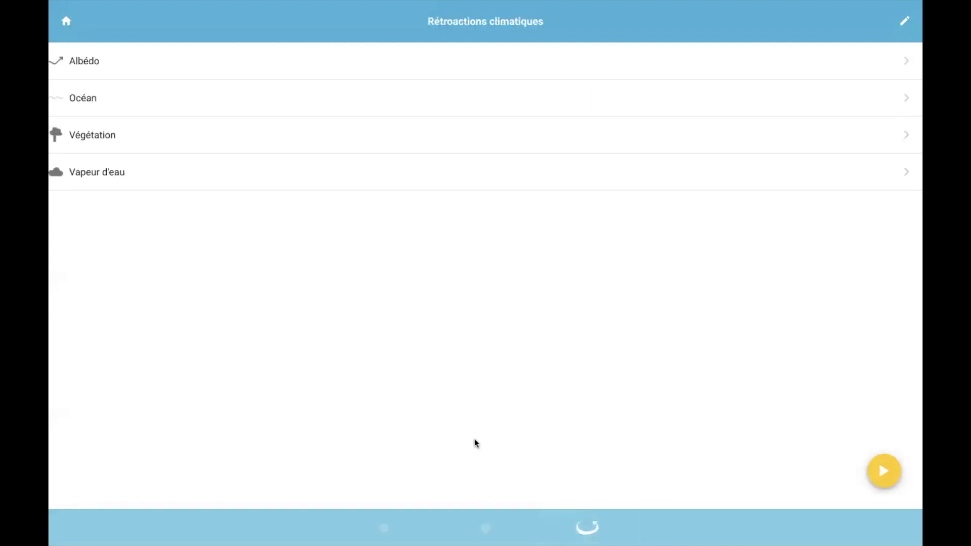
{"action": "left_click", "coordinate": [384, 528]}
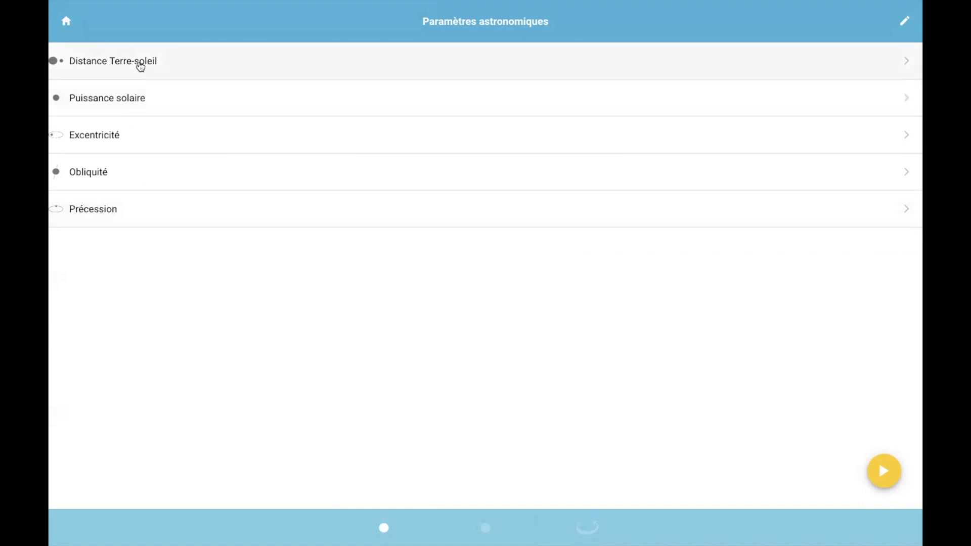
- Set the Earth–Sun distance to Distance actuelle (100%) and view its explanatory diagram
{"action": "left_click", "coordinate": [140, 67]}
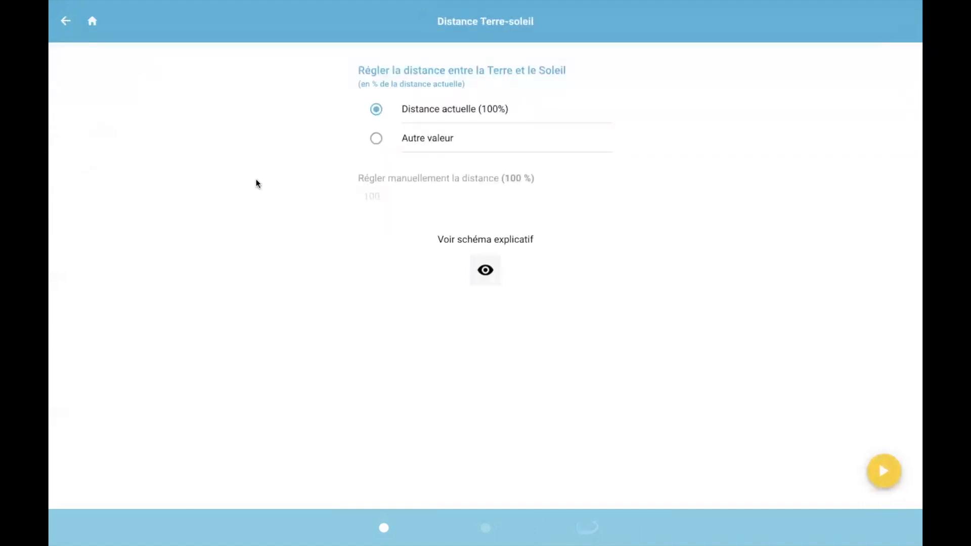
{"action": "left_click", "coordinate": [426, 116]}
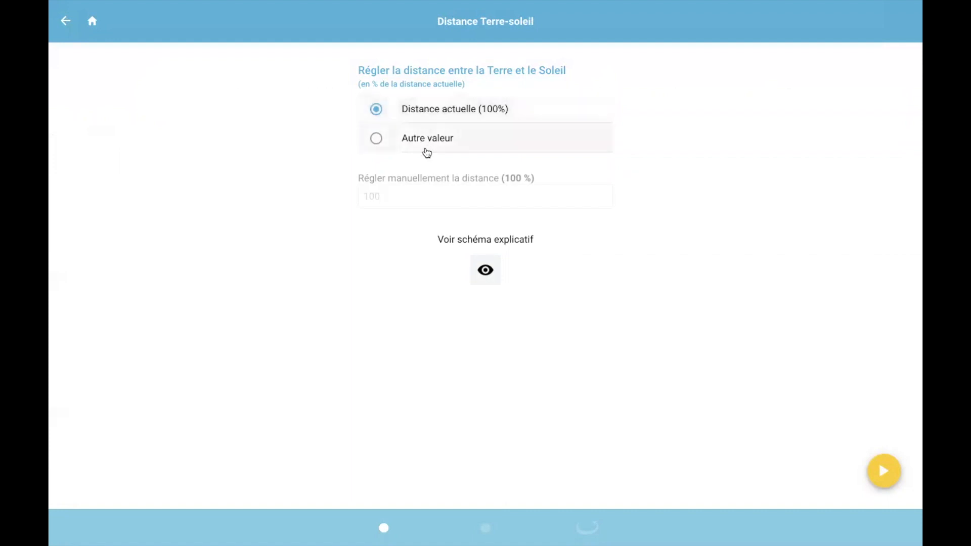
{"action": "left_click", "coordinate": [417, 150]}
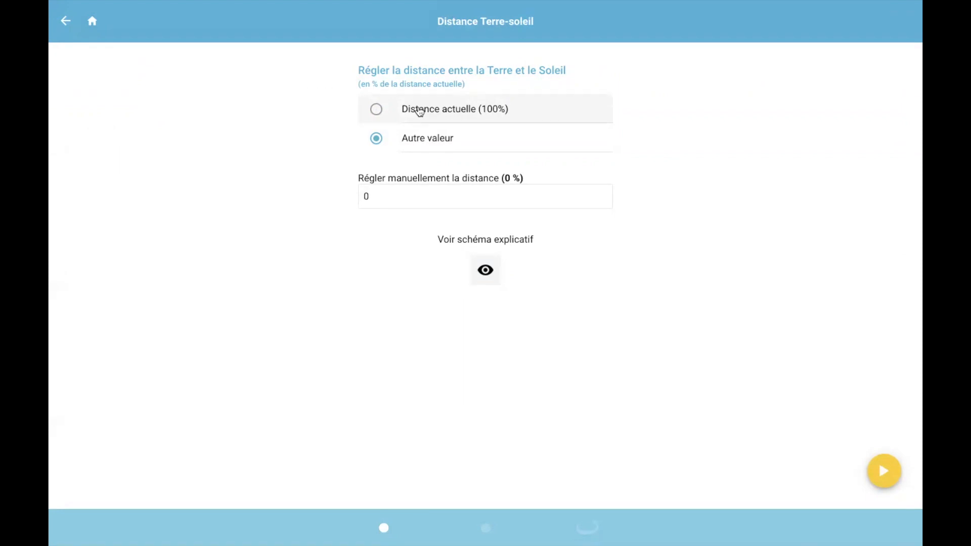
{"action": "left_click", "coordinate": [419, 112]}
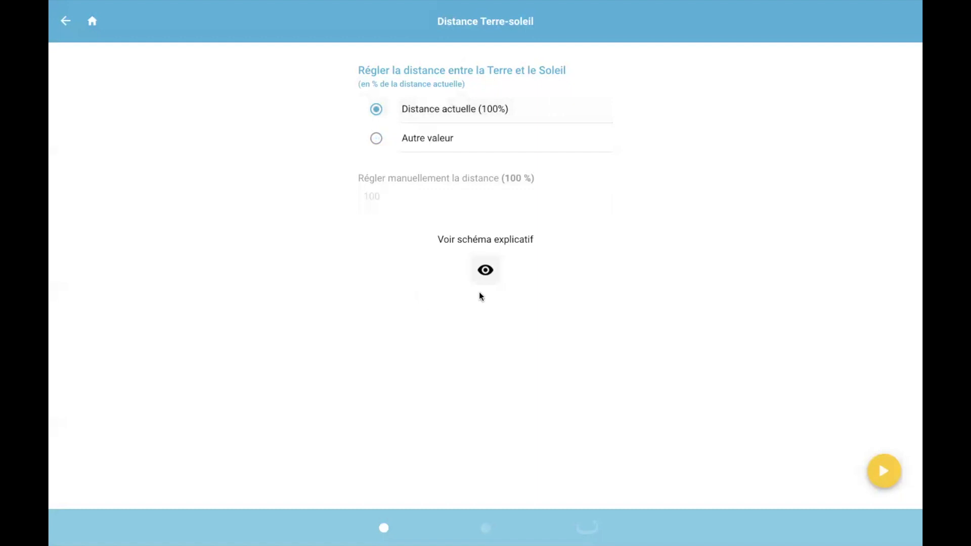
{"action": "left_click", "coordinate": [487, 275]}
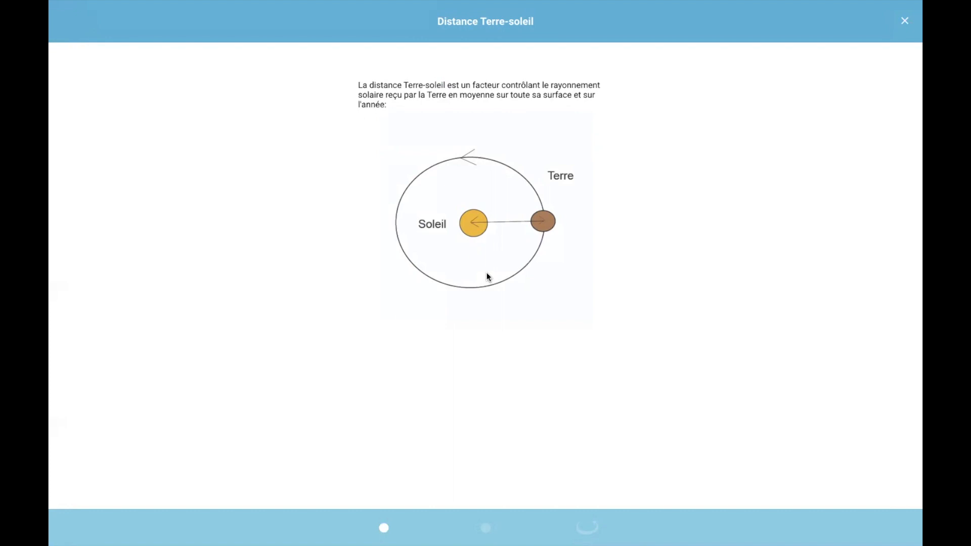
{"action": "left_click", "coordinate": [904, 20]}
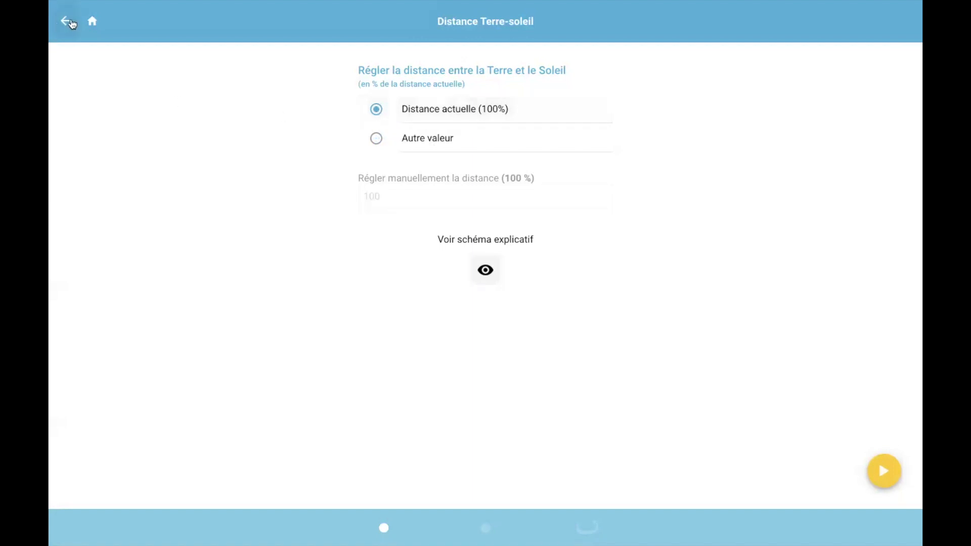
{"action": "left_click", "coordinate": [59, 21]}
- Check the solar power setting and set the eccentricity to Excentricité actuelle (0.0167)
{"action": "left_click", "coordinate": [109, 104]}
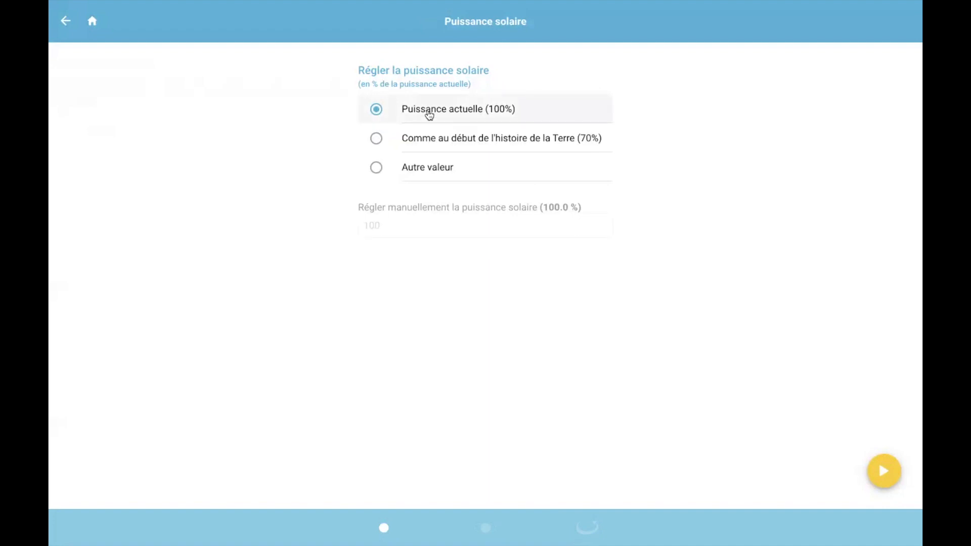
{"action": "left_click", "coordinate": [65, 28]}
{"action": "left_click", "coordinate": [99, 140]}
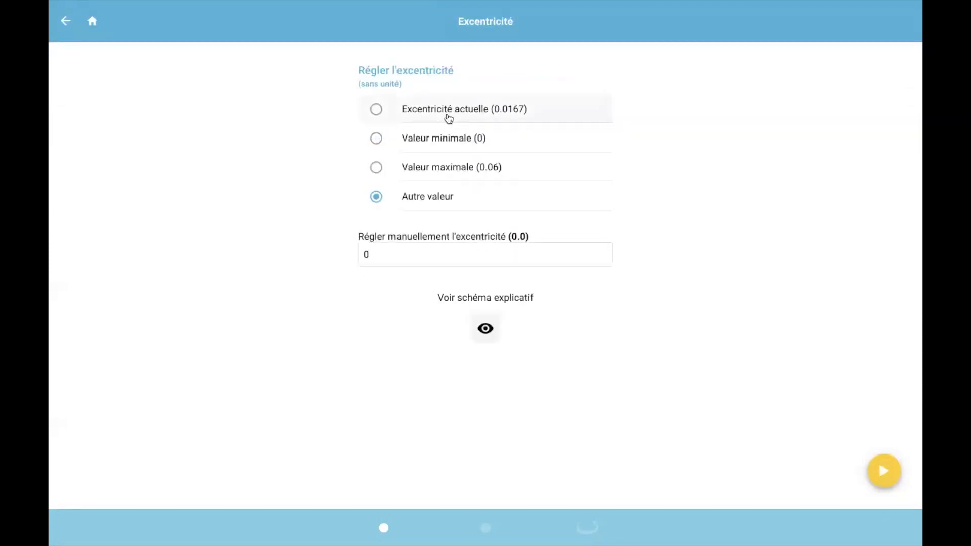
{"action": "left_click", "coordinate": [448, 119]}
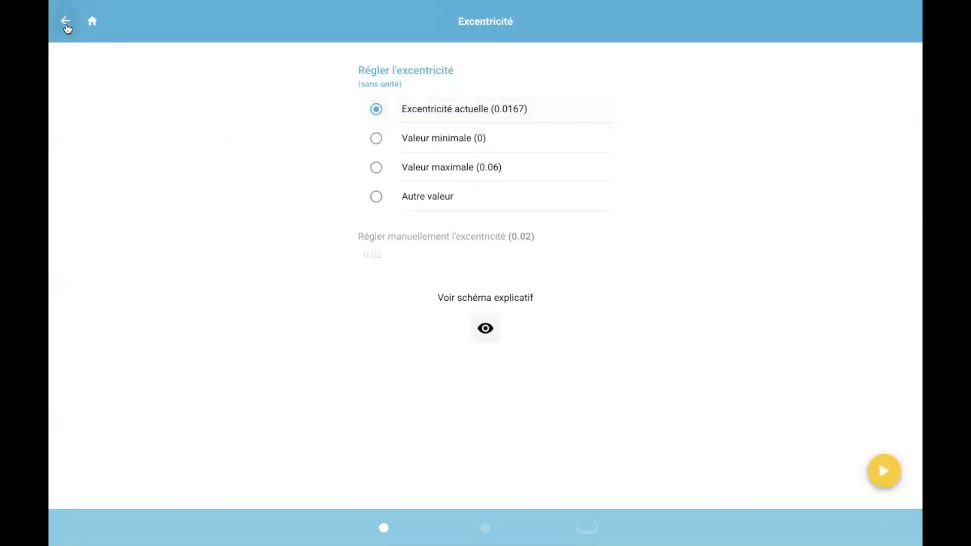
{"action": "left_click", "coordinate": [66, 26]}
- Set the obliquity to Obliquité actuelle (23.5°) and the precession to Précession actuelle (102.7°)
{"action": "left_click", "coordinate": [97, 176]}
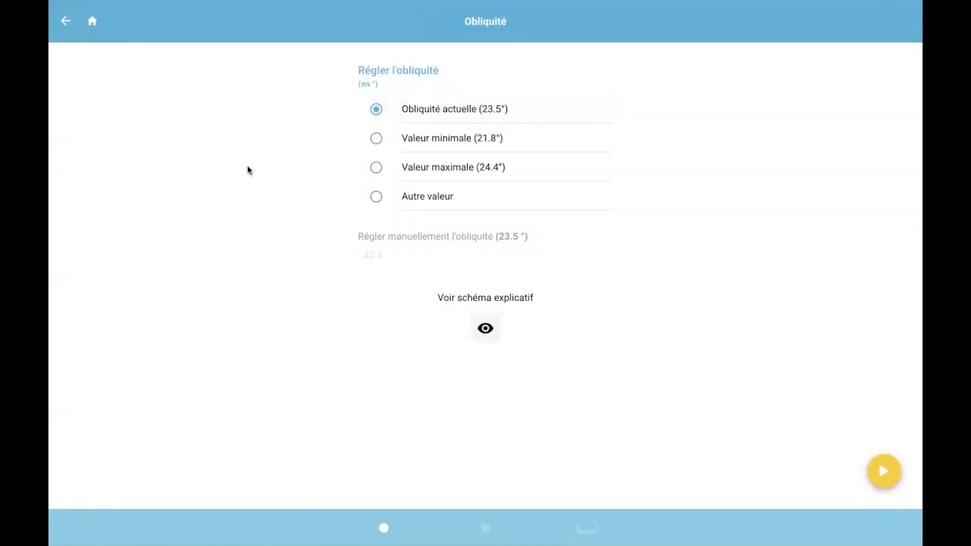
{"action": "left_click", "coordinate": [469, 119]}
{"action": "left_click", "coordinate": [62, 22]}
{"action": "left_click", "coordinate": [103, 220]}
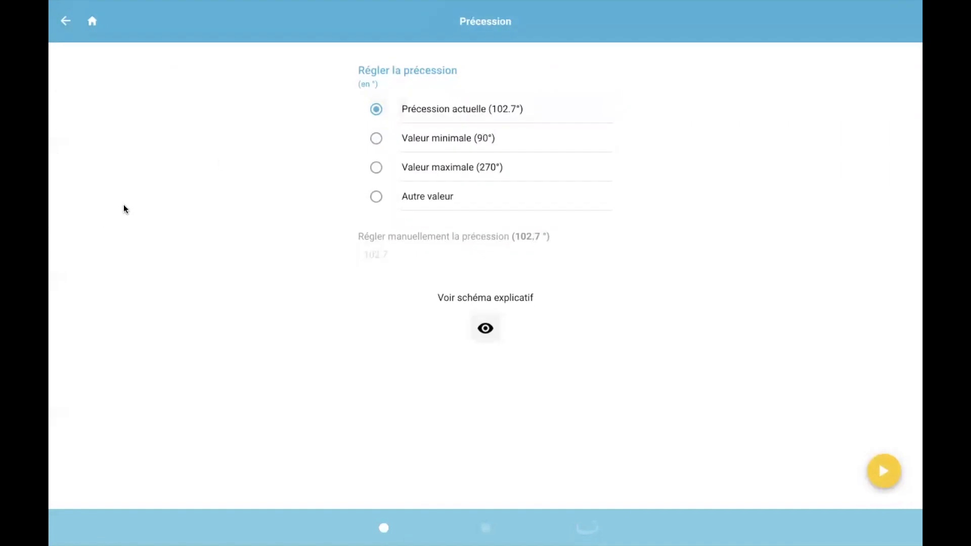
{"action": "left_click", "coordinate": [413, 108]}
{"action": "left_click", "coordinate": [65, 21]}
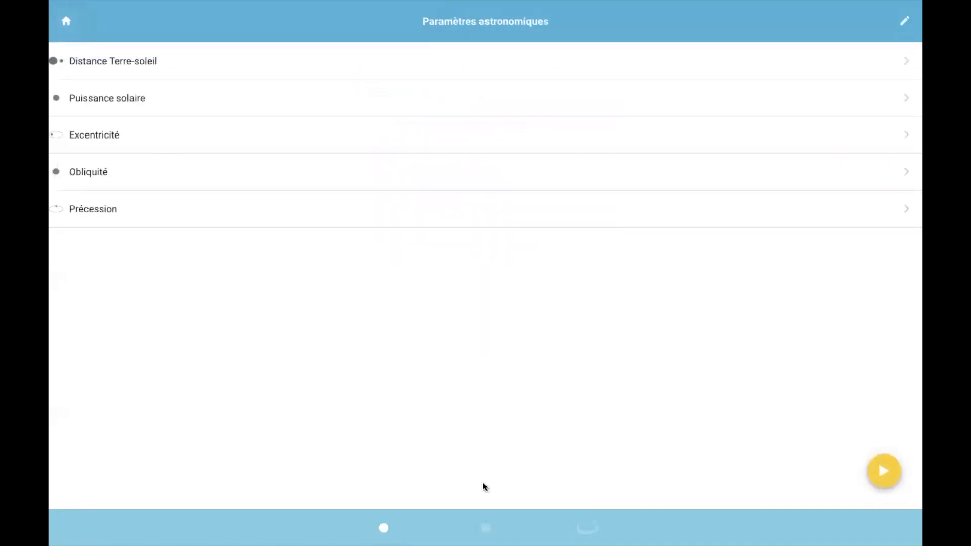
- Choose to regulate the CO2 sources and sinks for the emissions, and check the anthropogenic emissions setting
{"action": "left_click", "coordinate": [486, 528]}
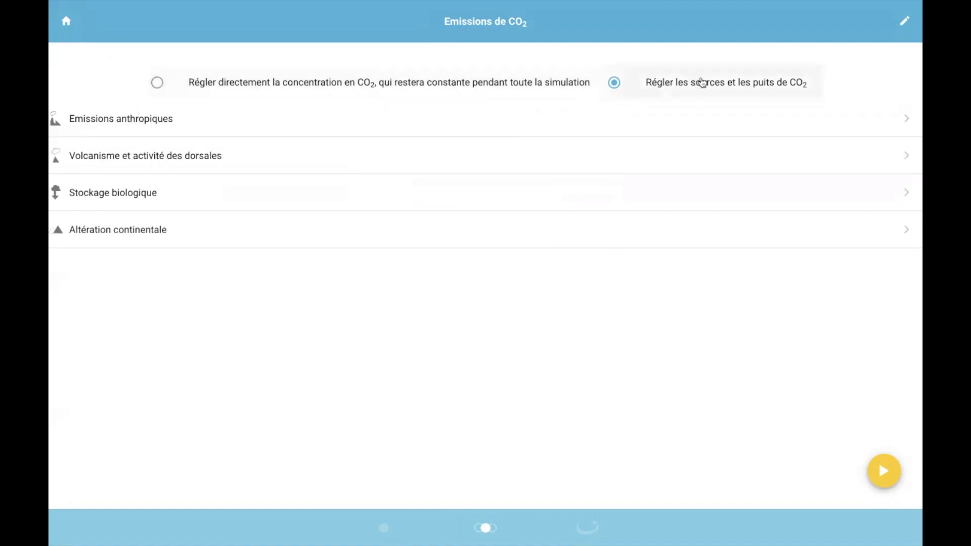
{"action": "left_click", "coordinate": [702, 86]}
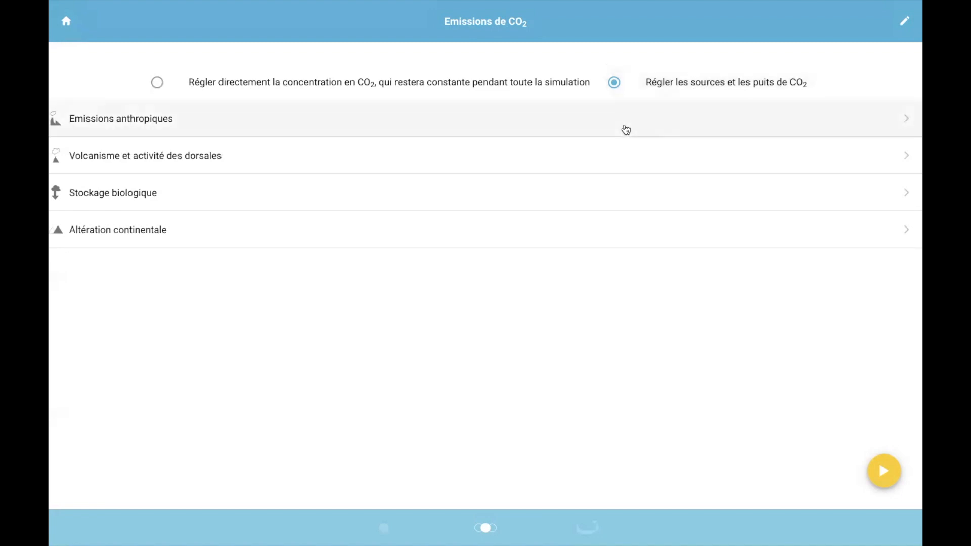
{"action": "left_click", "coordinate": [625, 130]}
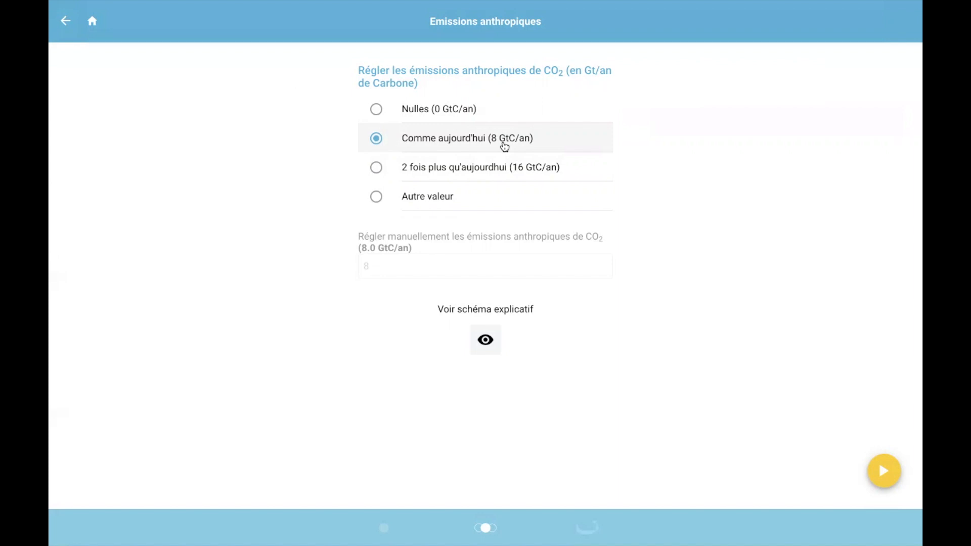
{"action": "left_click", "coordinate": [66, 21]}
- Set volcanic emissions to Comme aujourd'hui (0.083 GtC/an) and biological storage to Comme aujourd'hui (0 Mt/an/ppm)
{"action": "left_click", "coordinate": [141, 156]}
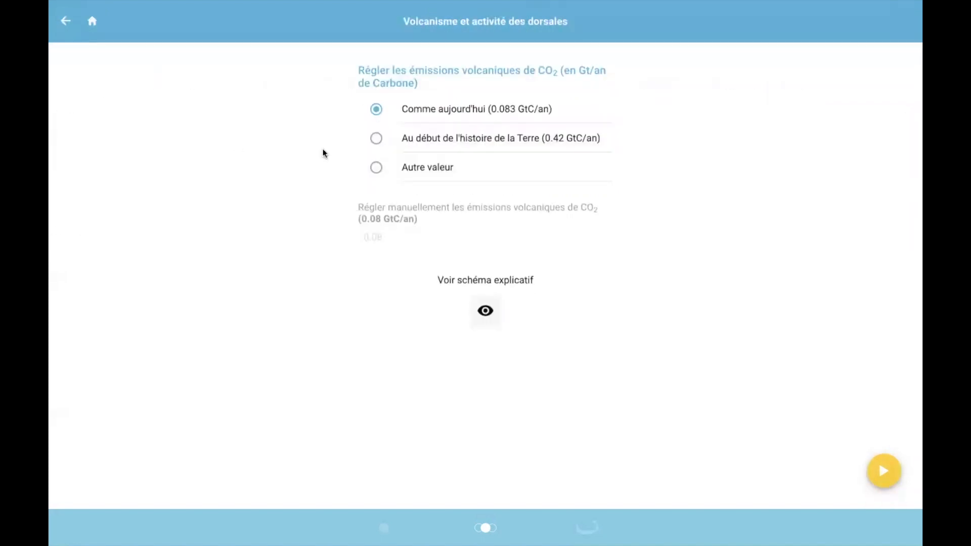
{"action": "left_click", "coordinate": [473, 108]}
{"action": "left_click", "coordinate": [68, 29]}
{"action": "left_click", "coordinate": [123, 196]}
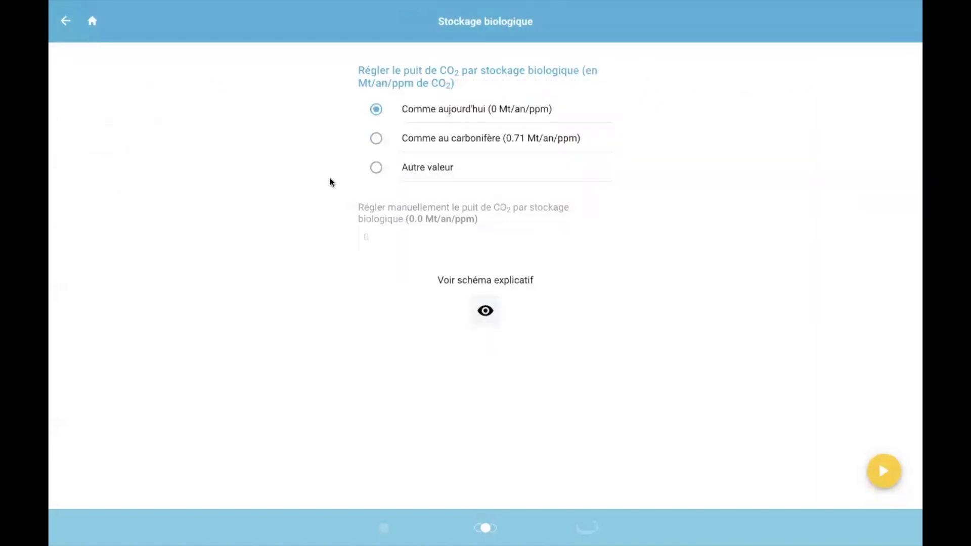
{"action": "left_click", "coordinate": [424, 109]}
{"action": "left_click", "coordinate": [67, 25]}
- Choose the first preset for continental weathering (Altération continentale) and return to the CO2 emissions parameters
{"action": "left_click", "coordinate": [104, 229]}
{"action": "left_click", "coordinate": [418, 101]}
{"action": "left_click", "coordinate": [66, 24]}
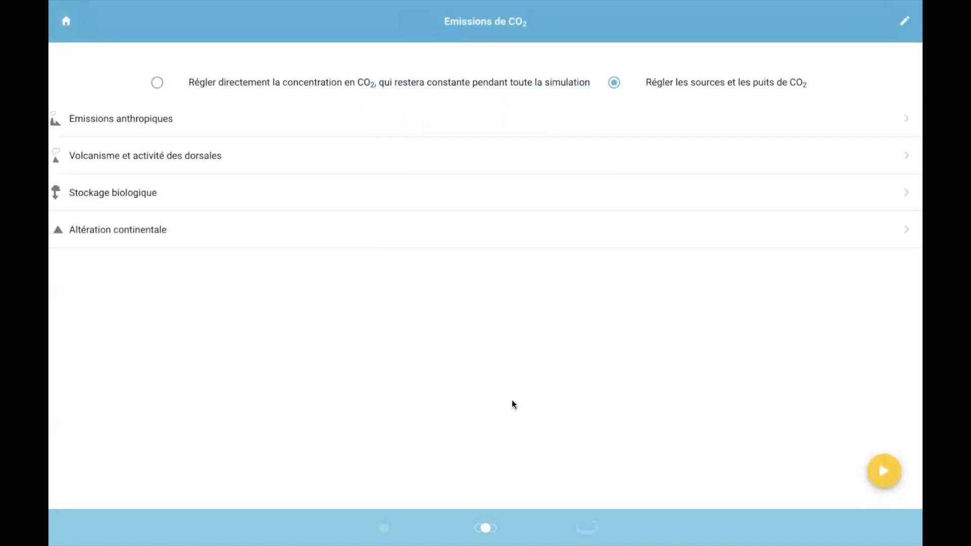
- In the climate feedbacks, set the planet's albedo to be calculated by SimClimat according to temperature
{"action": "left_click", "coordinate": [598, 529]}
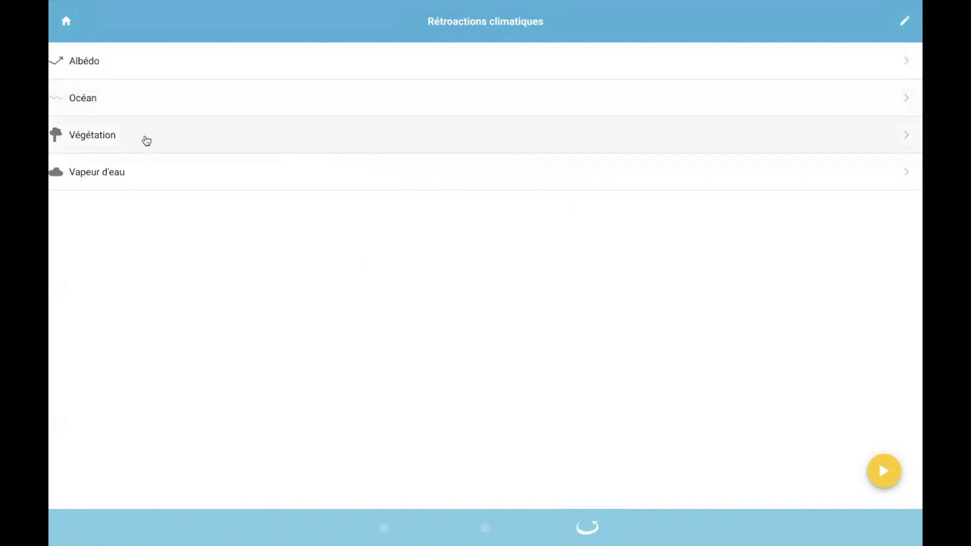
{"action": "left_click", "coordinate": [181, 64]}
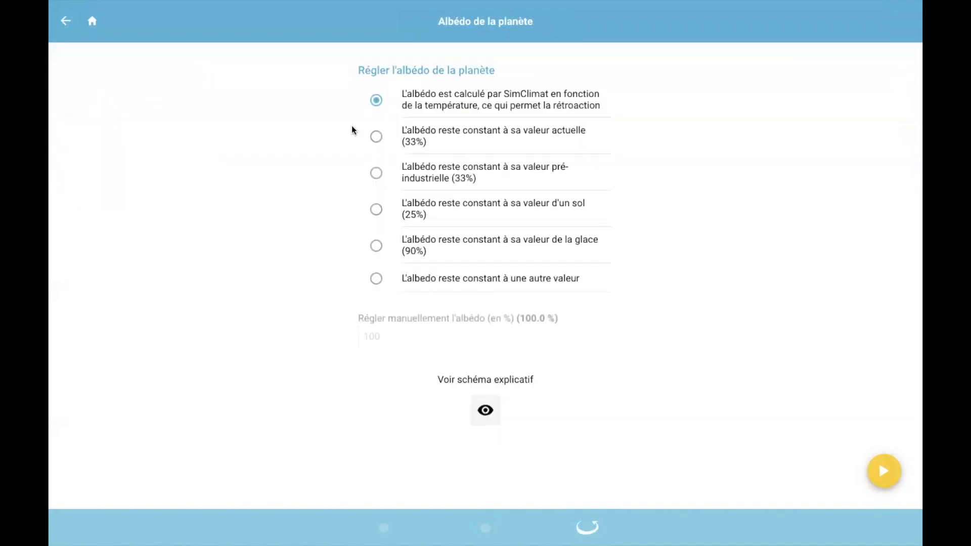
{"action": "left_click", "coordinate": [448, 100]}
{"action": "left_click", "coordinate": [65, 21]}
- Set the ocean carbon sink to be calculated from temperature and the vegetation to absorb 35% of anthropogenic CO2 emissions
{"action": "left_click", "coordinate": [105, 110]}
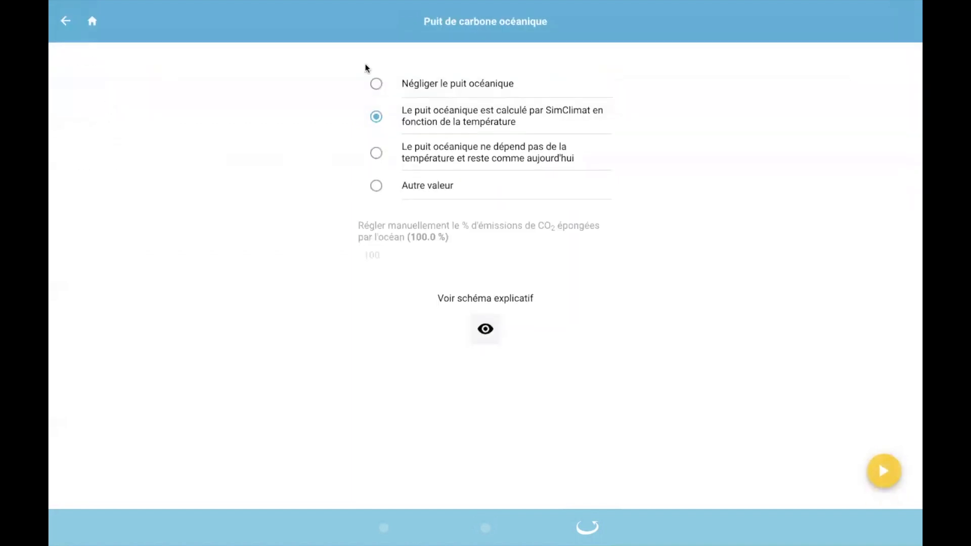
{"action": "left_click", "coordinate": [440, 122]}
{"action": "left_click", "coordinate": [66, 29]}
{"action": "left_click", "coordinate": [113, 142]}
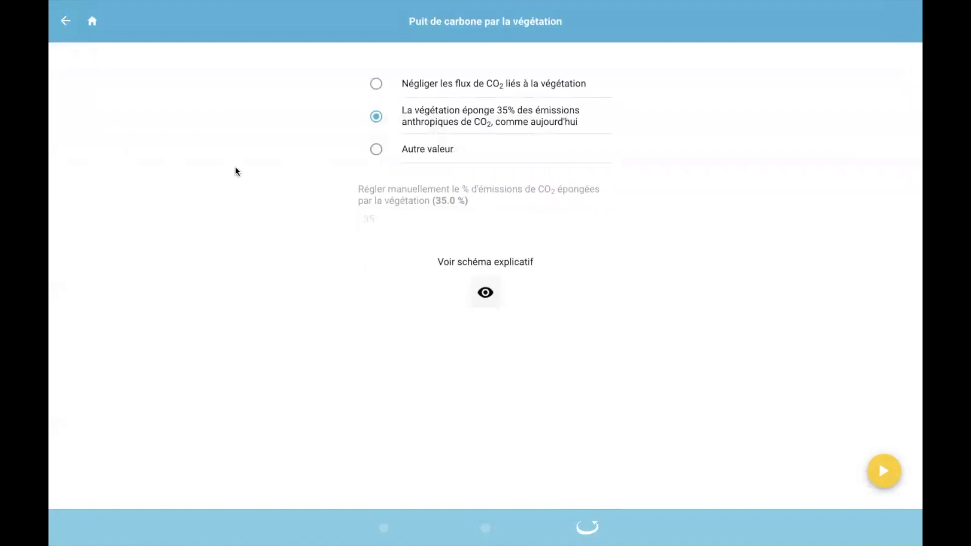
{"action": "left_click", "coordinate": [481, 126]}
{"action": "left_click", "coordinate": [66, 31]}
- Set the water vapour concentration to be calculated by SimClimat from temperature and run the simulation
{"action": "left_click", "coordinate": [131, 183]}
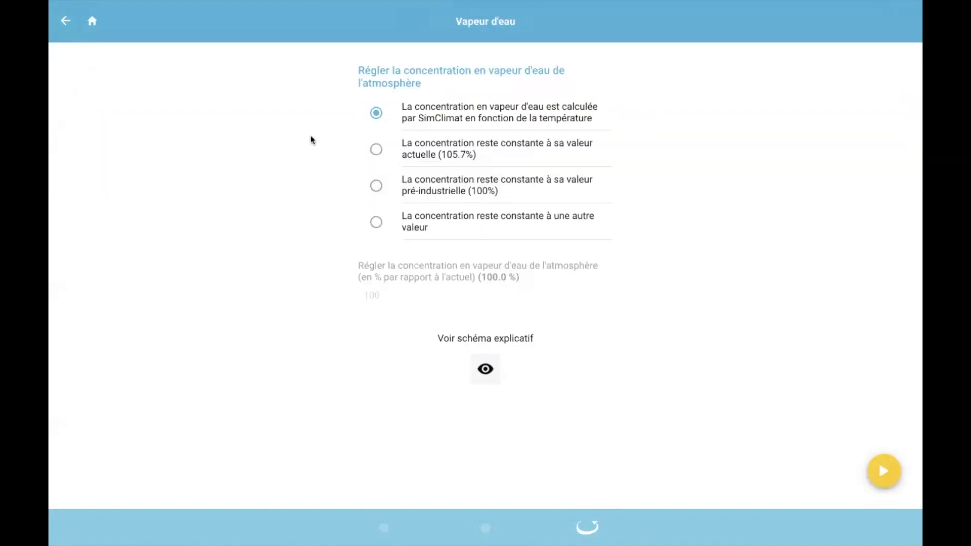
{"action": "left_click", "coordinate": [427, 121]}
{"action": "left_click", "coordinate": [884, 471]}
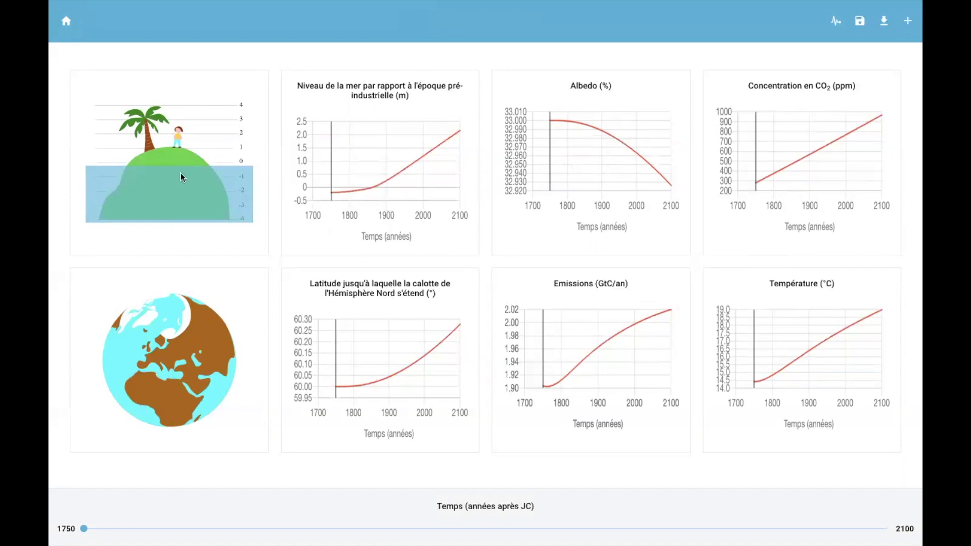
- Move the results timeline a short way past 1750 and review the Témoin simulation's name, colour and parameters, returning to the results
{"action": "mouse_move", "coordinate": [84, 531]}
{"action": "left_mouse_down"}
{"action": "mouse_move", "coordinate": [387, 528]}
{"action": "mouse_move", "coordinate": [391, 515]}
{"action": "mouse_move", "coordinate": [438, 504]}
{"action": "mouse_move", "coordinate": [559, 509]}
{"action": "mouse_move", "coordinate": [739, 481]}
{"action": "mouse_move", "coordinate": [863, 493]}
{"action": "mouse_move", "coordinate": [776, 505]}
{"action": "mouse_move", "coordinate": [463, 506]}
{"action": "mouse_move", "coordinate": [362, 529]}
{"action": "mouse_move", "coordinate": [156, 529]}
{"action": "left_mouse_up"}
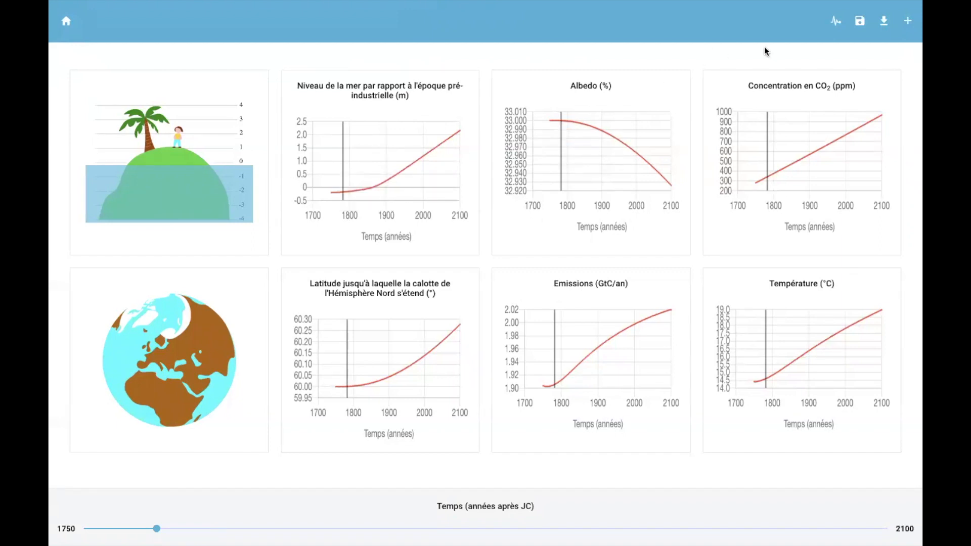
{"action": "left_click", "coordinate": [838, 24]}
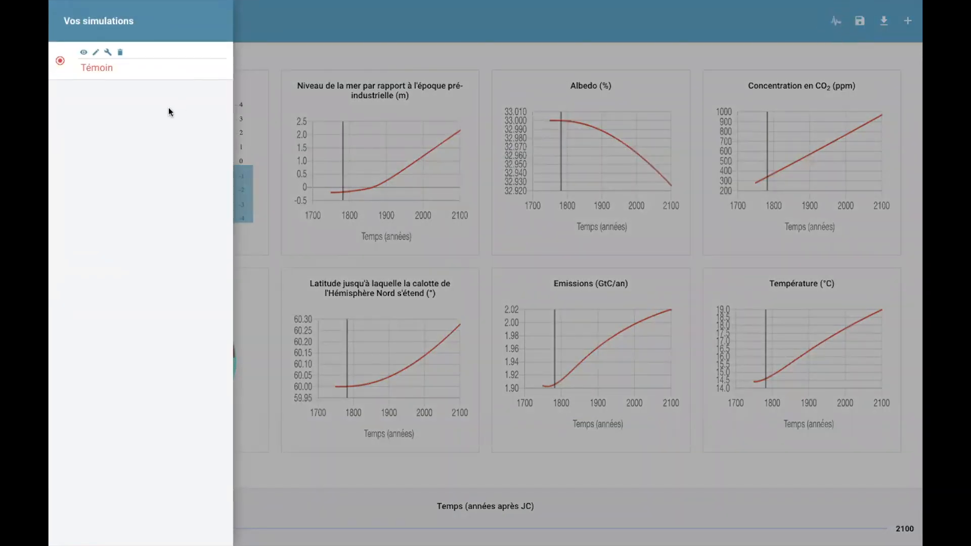
{"action": "left_click", "coordinate": [95, 52]}
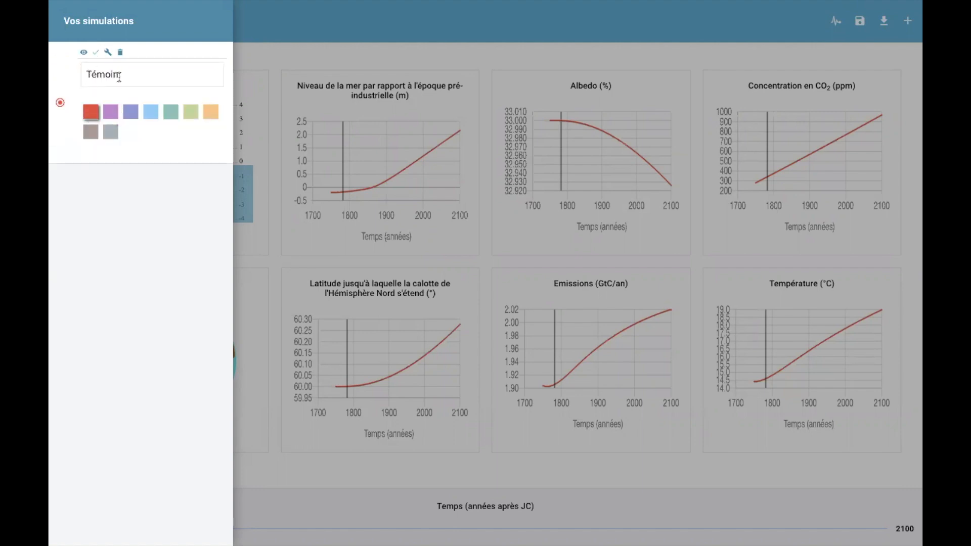
{"action": "left_click", "coordinate": [108, 51]}
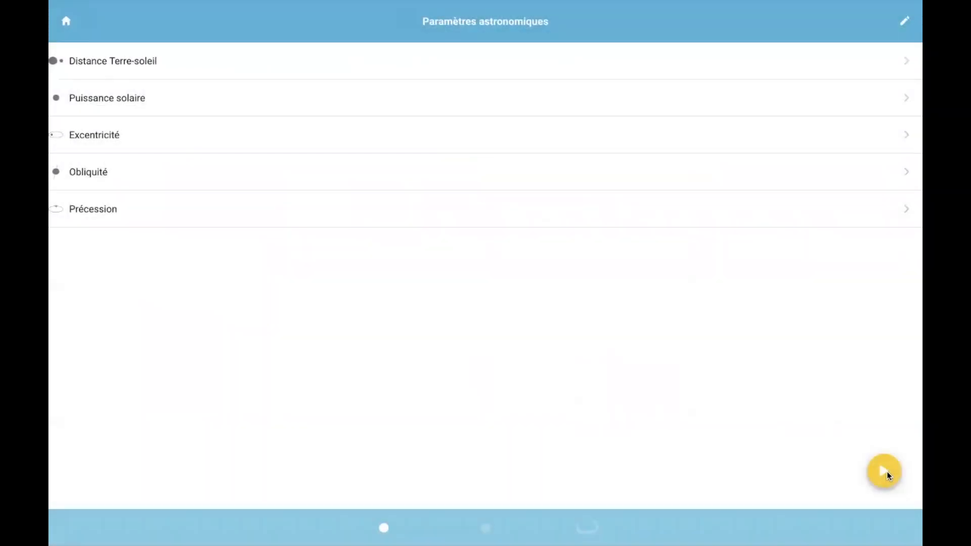
{"action": "left_click", "coordinate": [887, 472]}
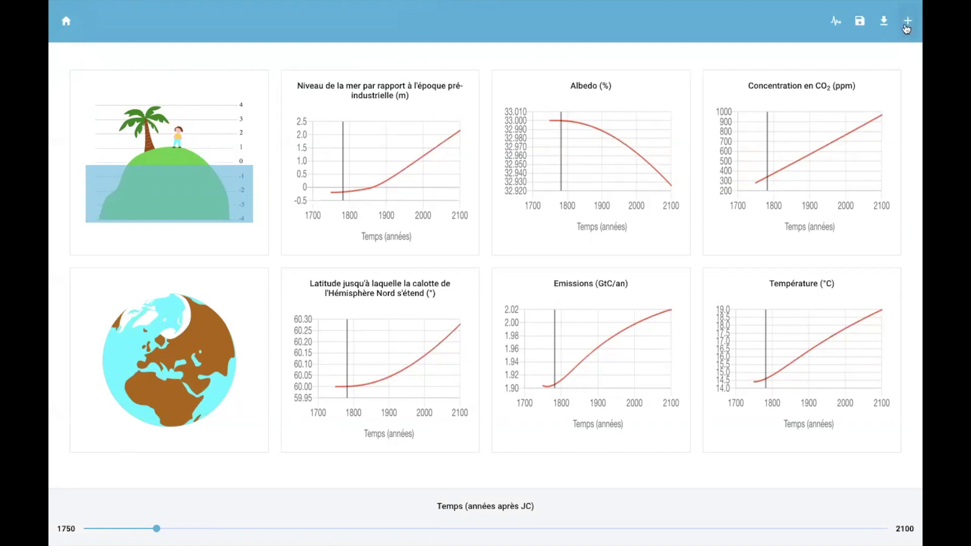
- Create a new simulation from the Pré-industriel state over 350 years, named Sans CO2 and coloured light blue
{"action": "left_click", "coordinate": [909, 23]}
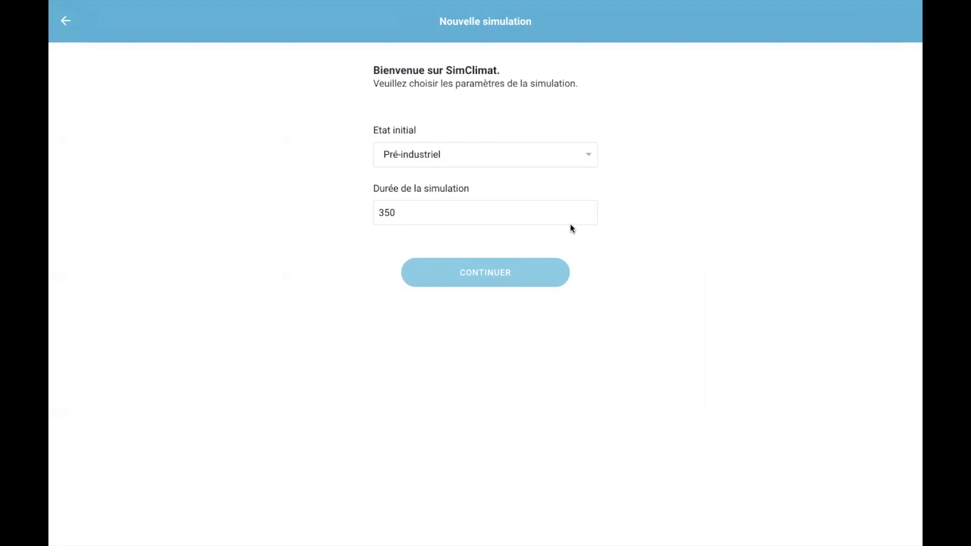
{"action": "left_click", "coordinate": [528, 276]}
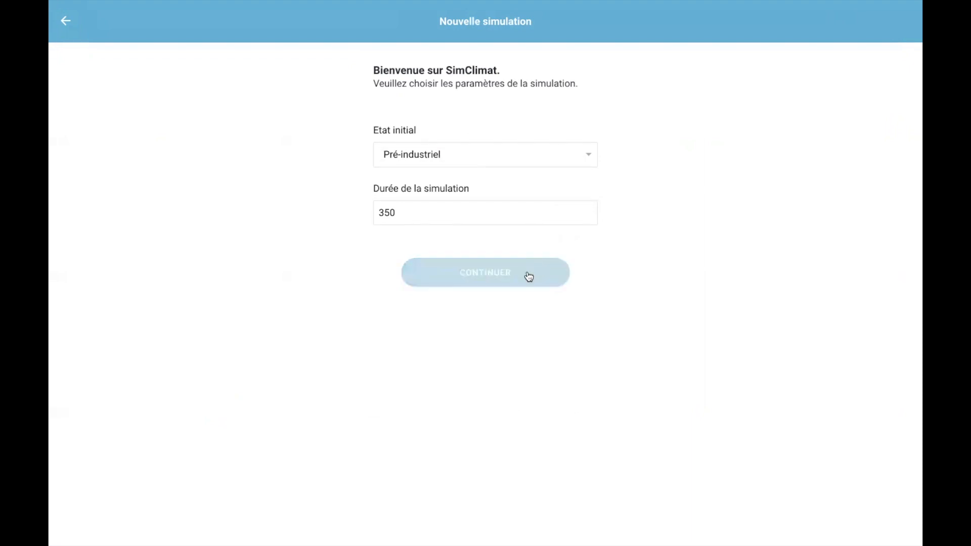
{"action": "left_click_drag", "start_coordinate": [469, 95], "coordinate": [337, 94]}
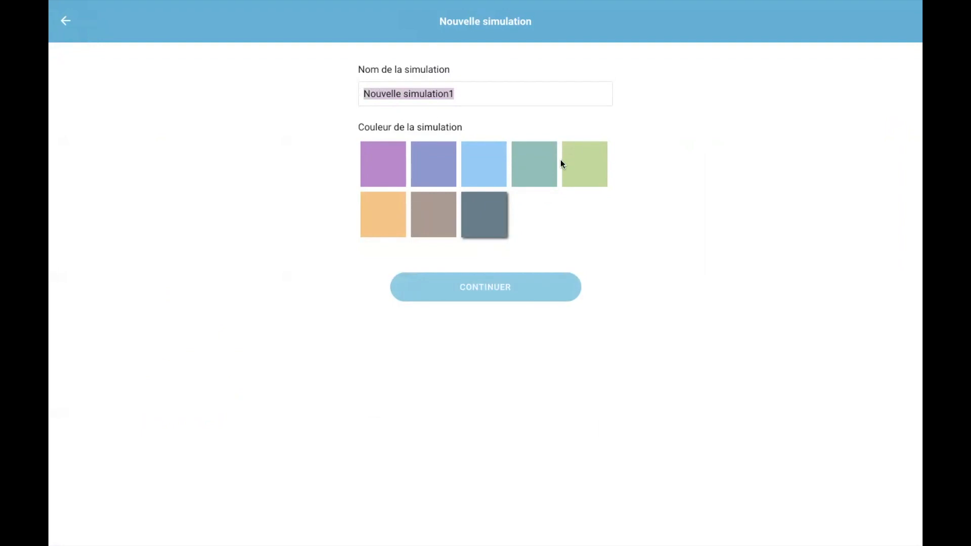
{"action": "type", "text": "CO2"}
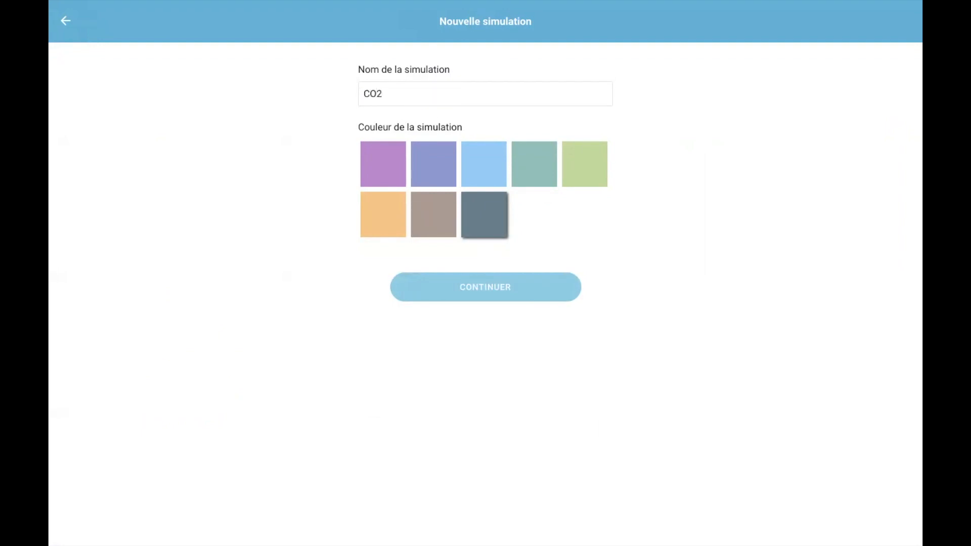
{"action": "left_click", "coordinate": [364, 93]}
{"action": "type", "text": "Sans"}
{"action": "left_click", "coordinate": [481, 172]}
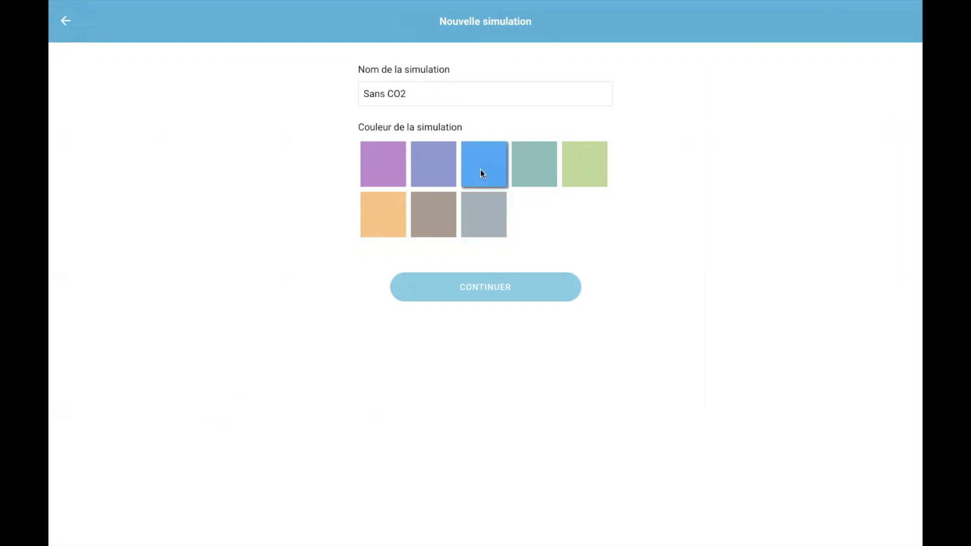
{"action": "left_click", "coordinate": [481, 294]}
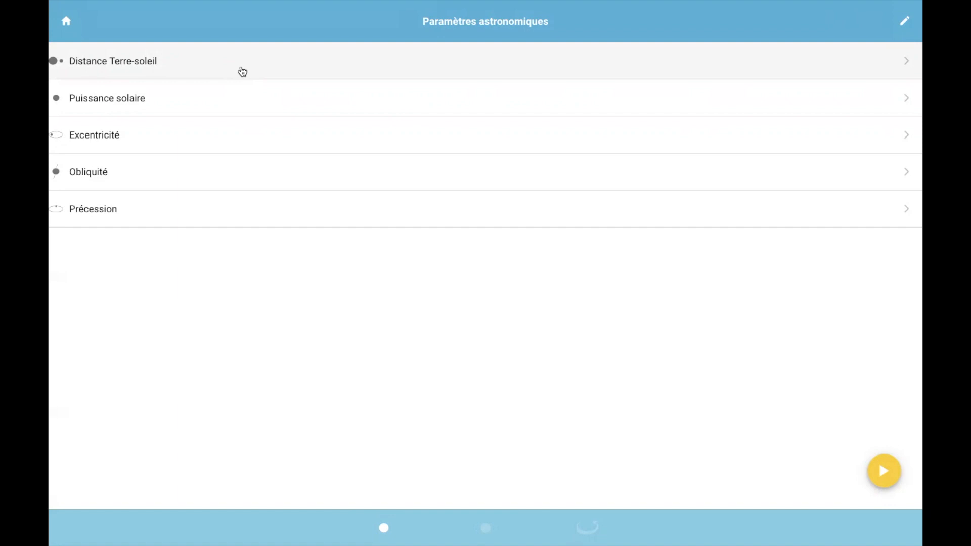
- Set the Earth-Sun distance to Distance actuelle (100%) and the solar power to Puissance actuelle (100%)
{"action": "left_click", "coordinate": [242, 71]}
{"action": "left_click", "coordinate": [424, 118]}
{"action": "left_click", "coordinate": [66, 23]}
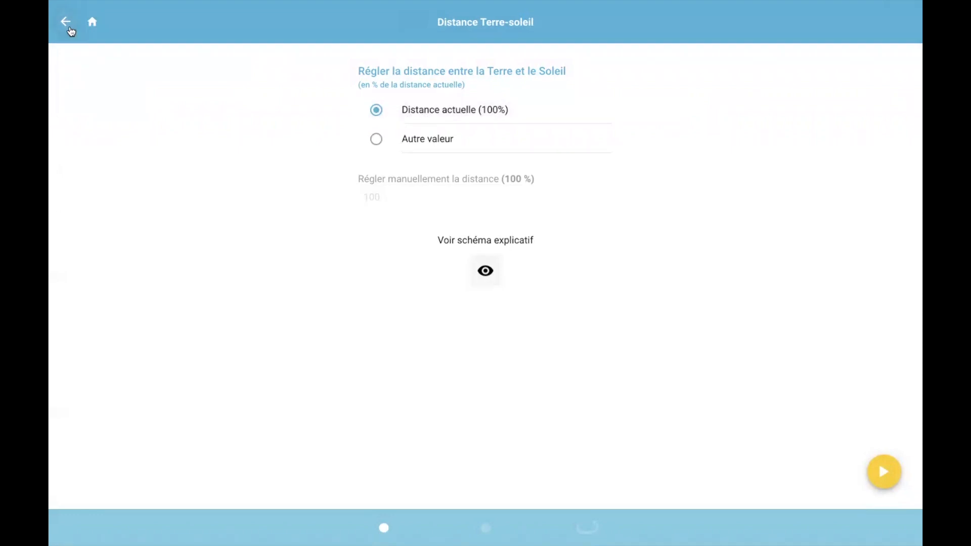
{"action": "left_click", "coordinate": [117, 107]}
{"action": "left_click", "coordinate": [399, 121]}
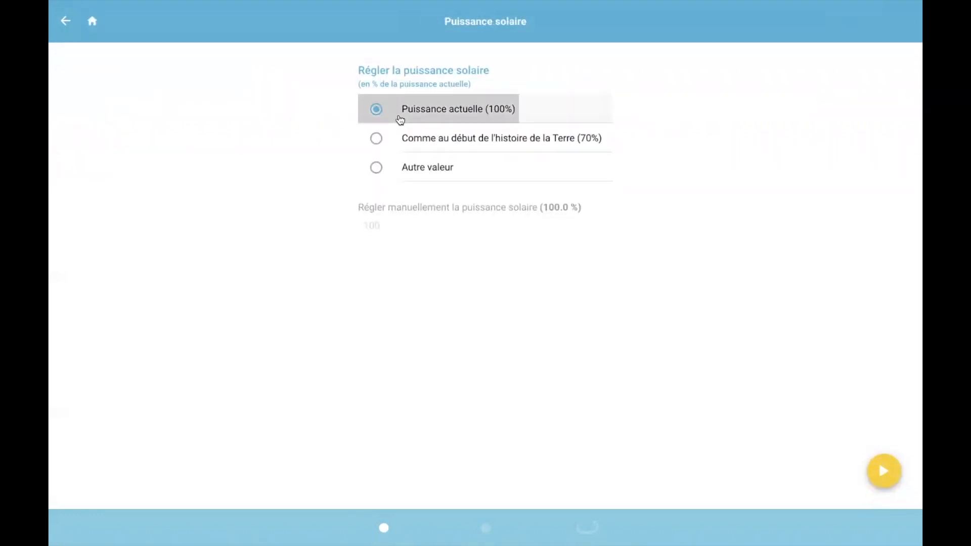
{"action": "left_click", "coordinate": [65, 21]}
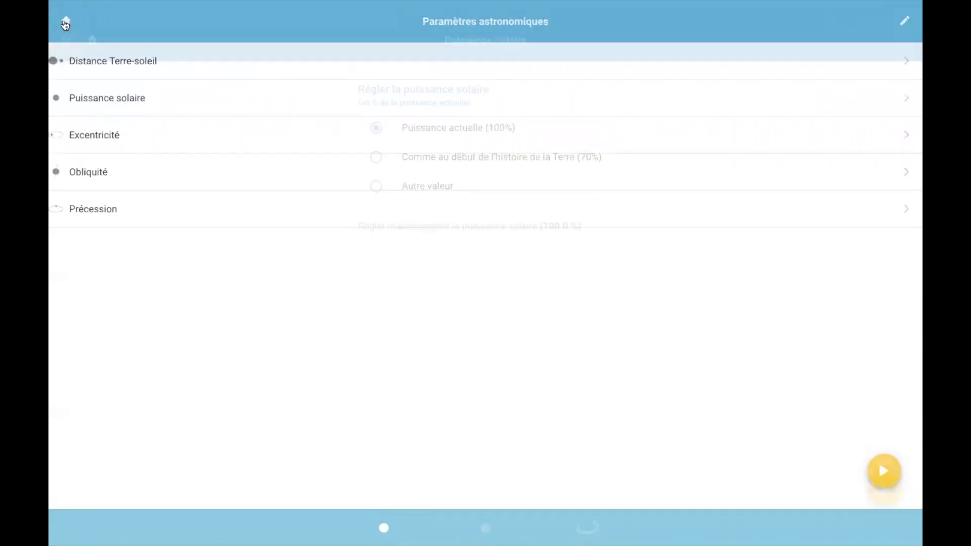
- Set the orbital eccentricity to Excentricité actuelle (0.0167) in the astronomical parameters
{"action": "left_click", "coordinate": [108, 135]}
{"action": "left_click", "coordinate": [411, 112]}
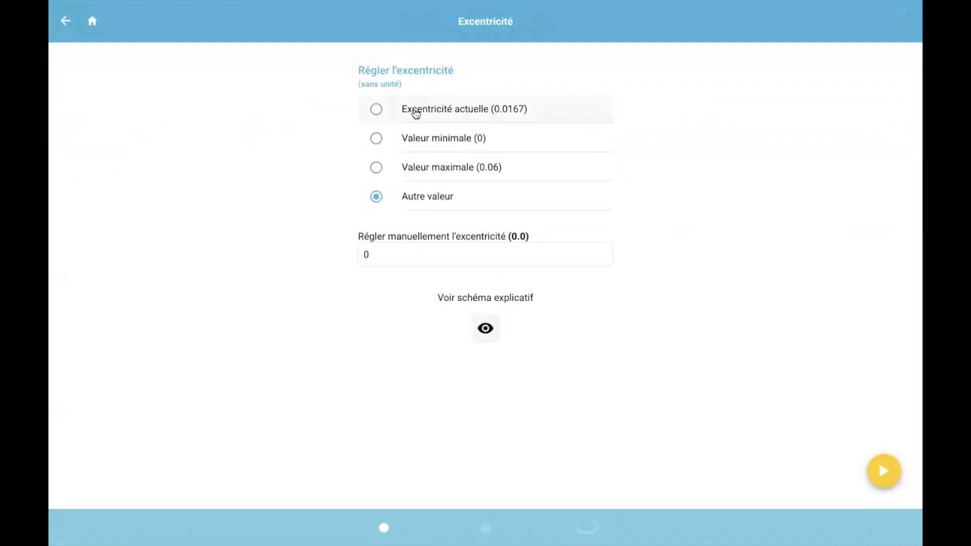
{"action": "left_click", "coordinate": [74, 27]}
- Set the obliquity to Obliquité actuelle (23.5°) and the precession to Précession actuelle (102.7°)
{"action": "left_click", "coordinate": [120, 173]}
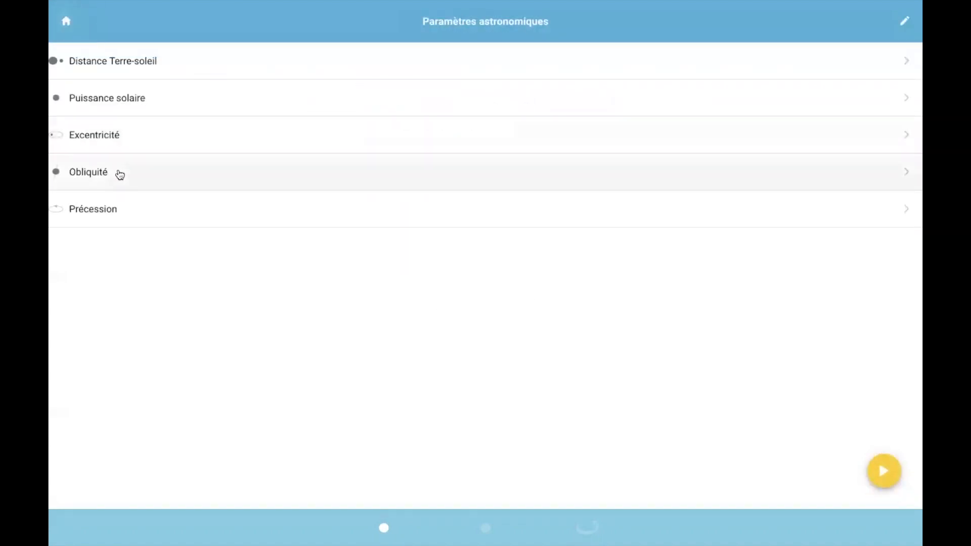
{"action": "left_click", "coordinate": [419, 110]}
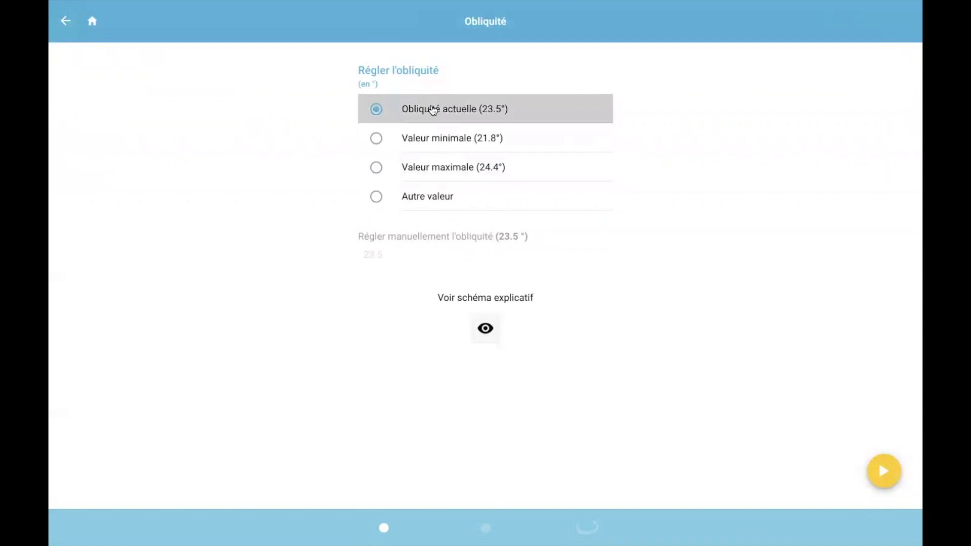
{"action": "left_click", "coordinate": [60, 23]}
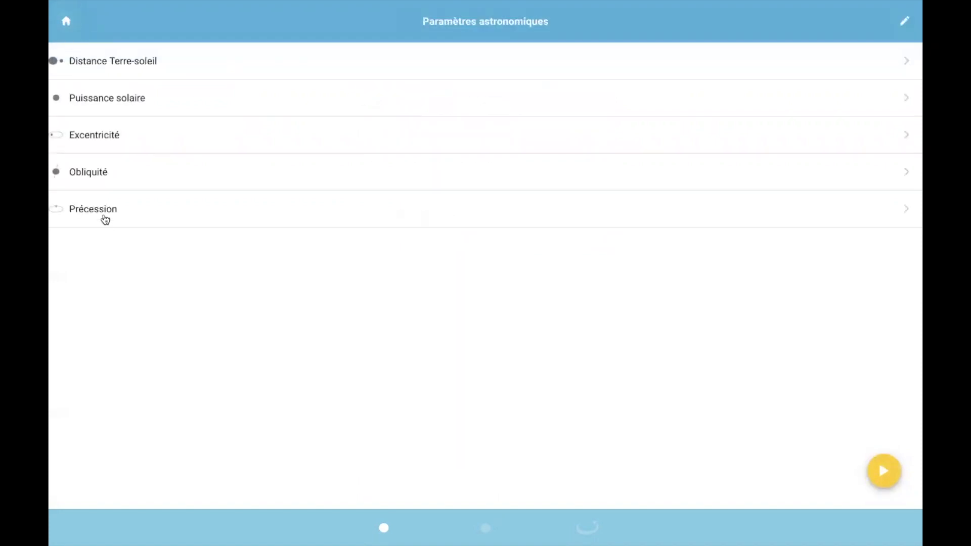
{"action": "left_click", "coordinate": [105, 218]}
{"action": "left_click", "coordinate": [391, 111]}
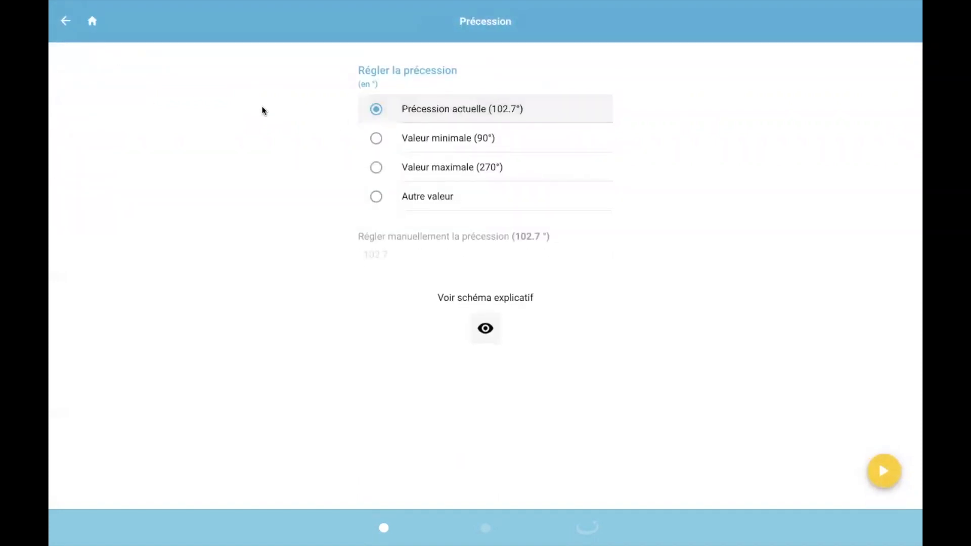
{"action": "left_click", "coordinate": [68, 27]}
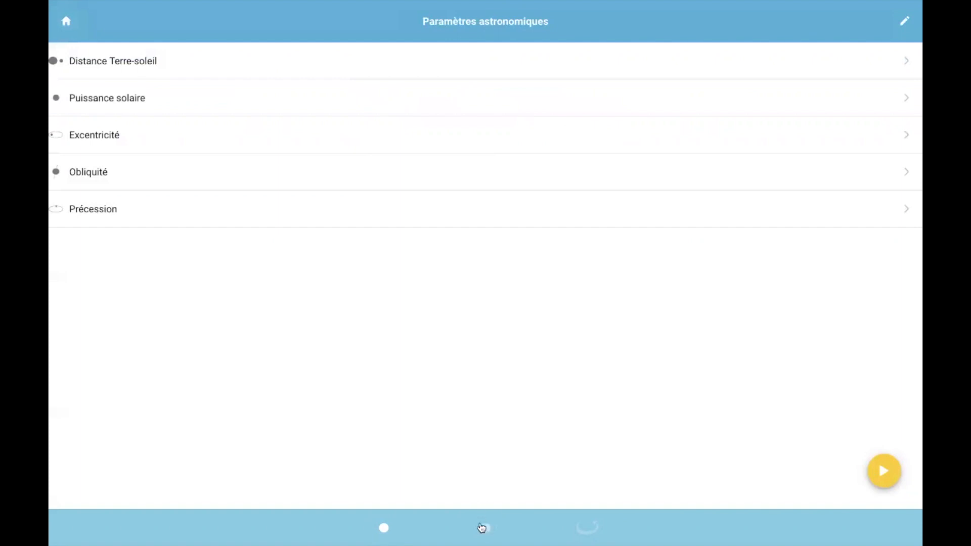
- In the CO2 emissions parameters, set the anthropogenic emissions to Nulles (0 GtC/an)
{"action": "left_click", "coordinate": [485, 529]}
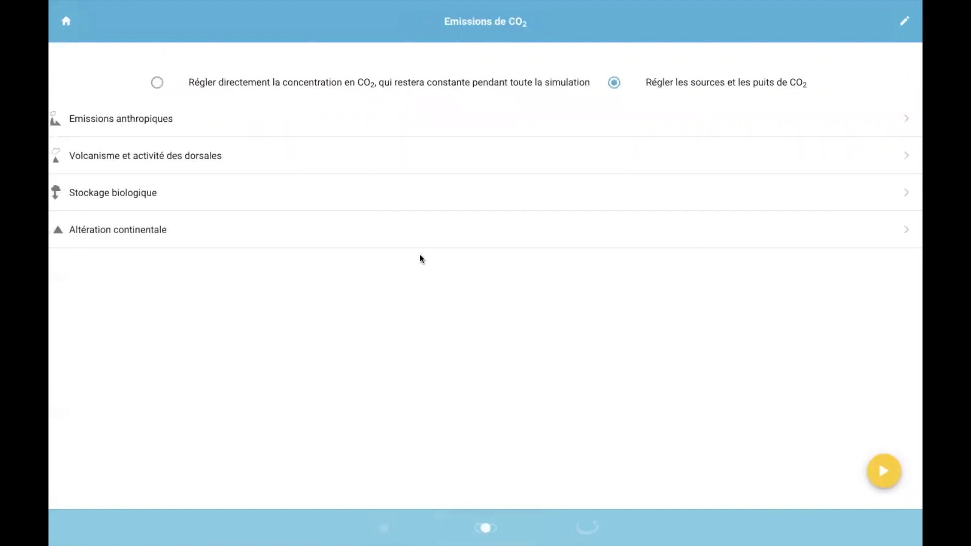
{"action": "left_click", "coordinate": [352, 125]}
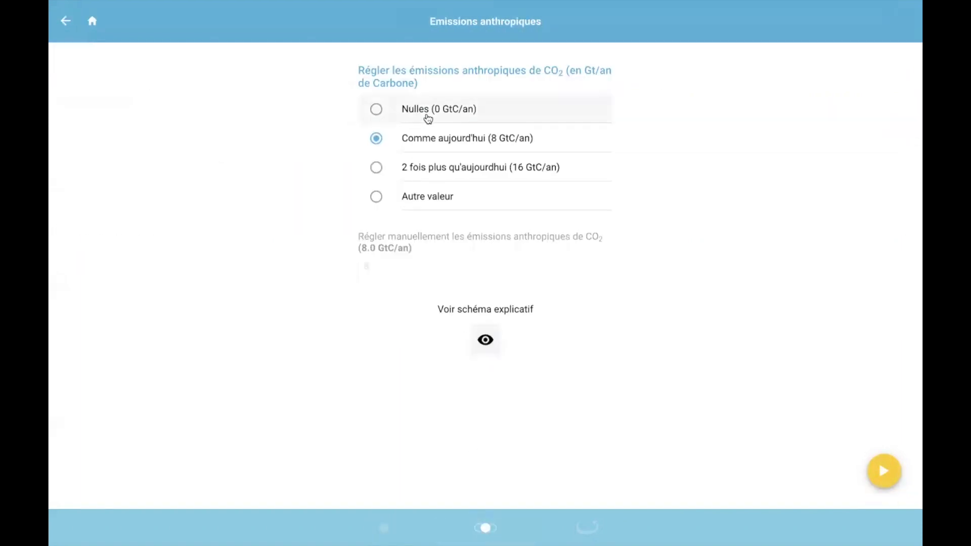
{"action": "left_click", "coordinate": [427, 116]}
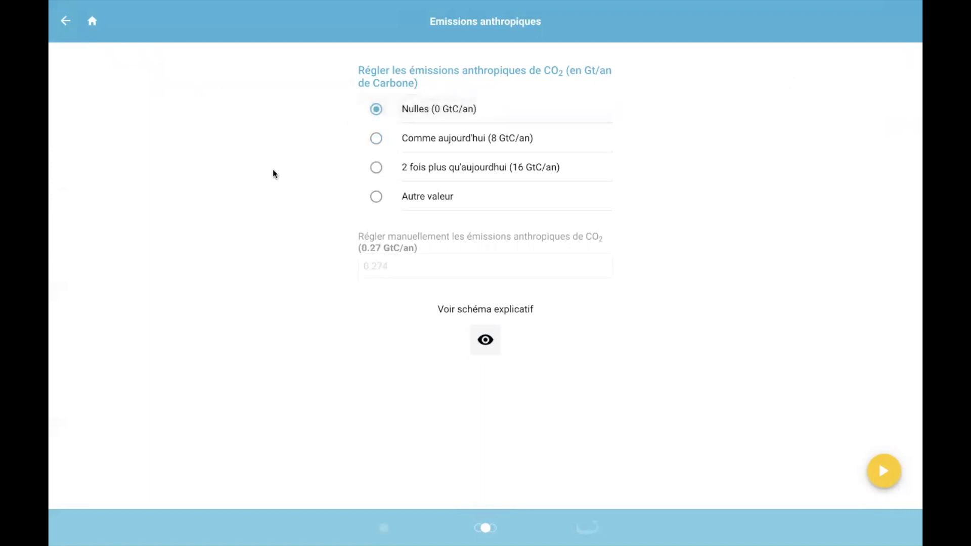
{"action": "left_click", "coordinate": [66, 21]}
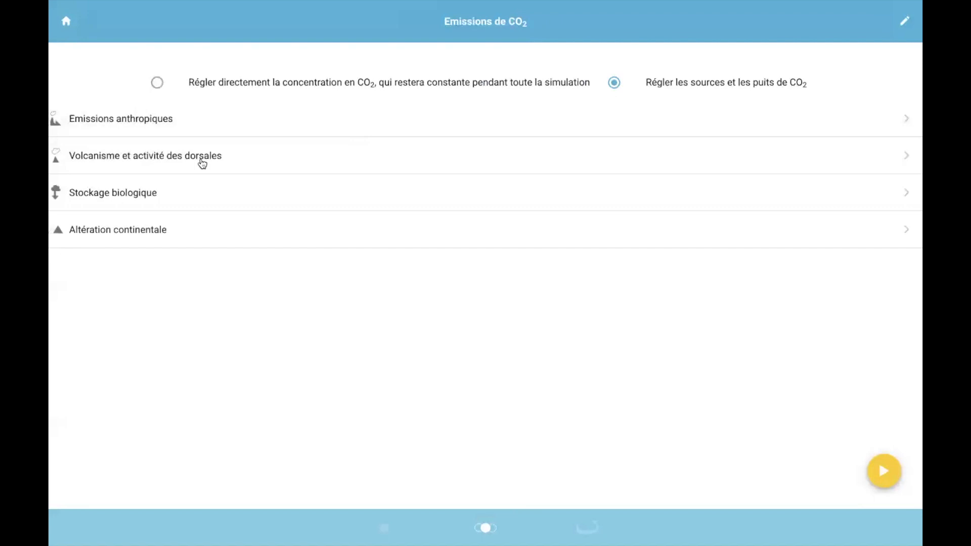
- Use today's values for volcanic CO2 emissions (0.083 GtC/an) and for biological storage (0 Mt/an/ppm)
{"action": "left_click", "coordinate": [232, 159]}
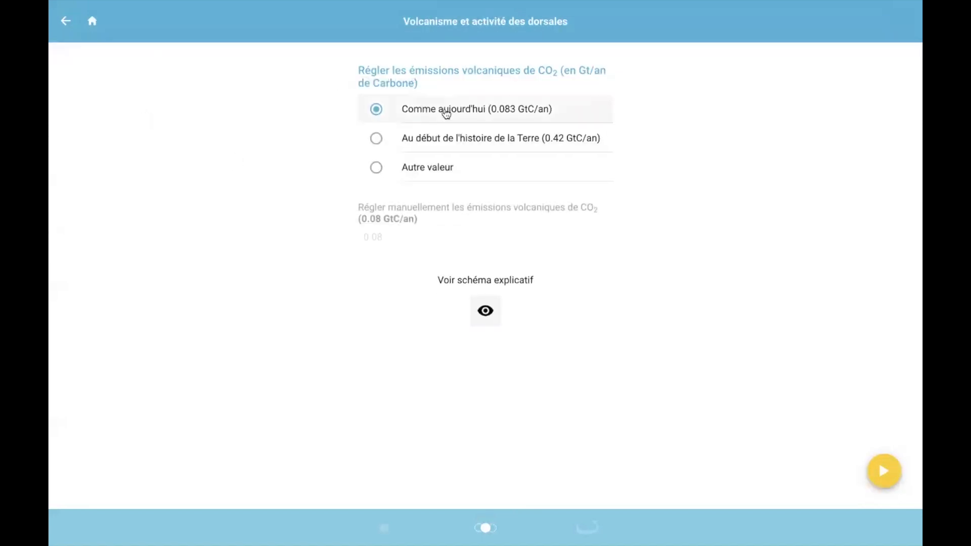
{"action": "left_click", "coordinate": [66, 21]}
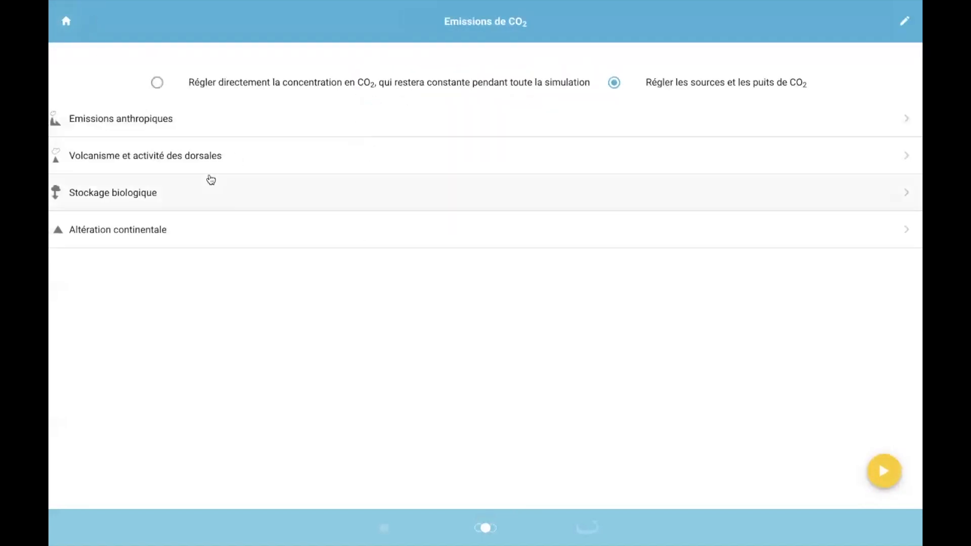
{"action": "left_click", "coordinate": [230, 191]}
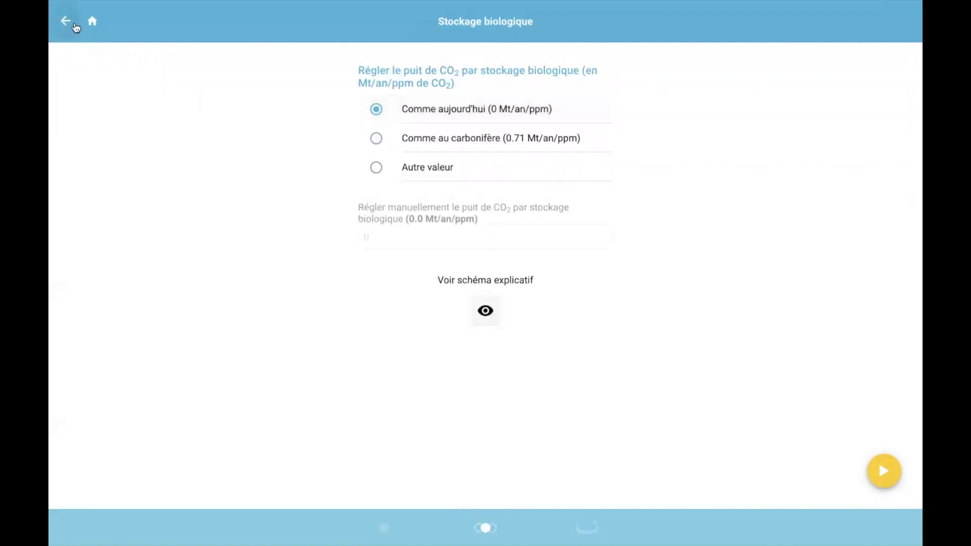
{"action": "left_click", "coordinate": [68, 22]}
- Use today's value (100%) for the continental weathering CO2 sink and run the Sans CO2 simulation
{"action": "left_click", "coordinate": [153, 231]}
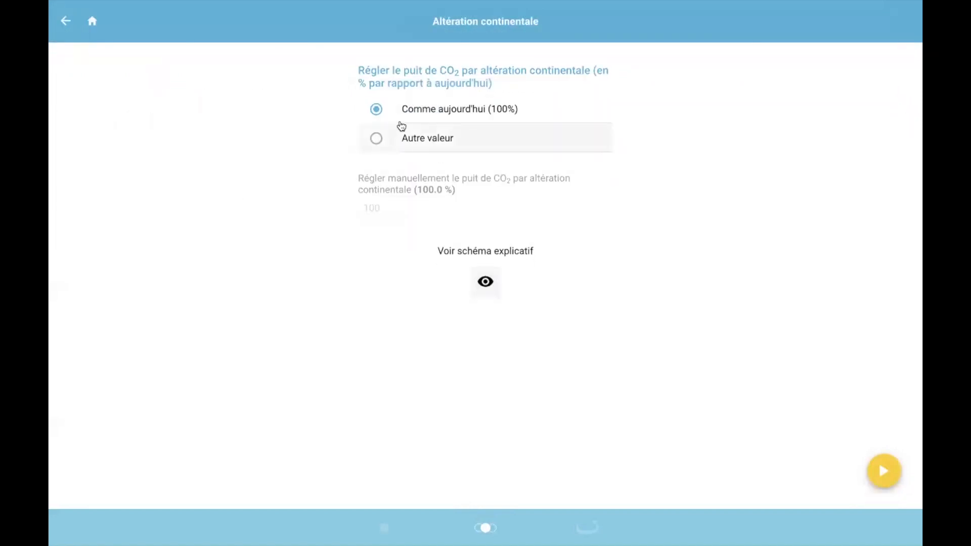
{"action": "left_click", "coordinate": [66, 22]}
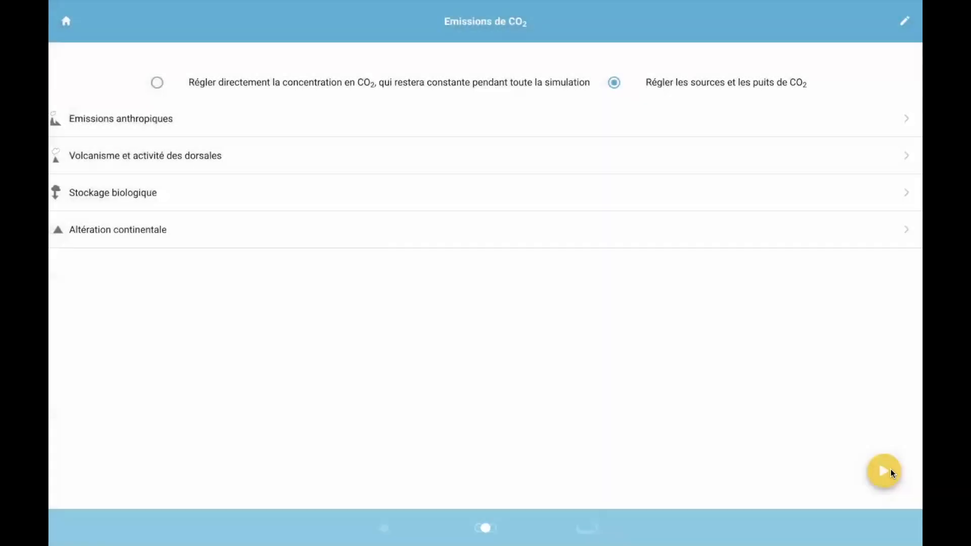
{"action": "left_click", "coordinate": [892, 474]}
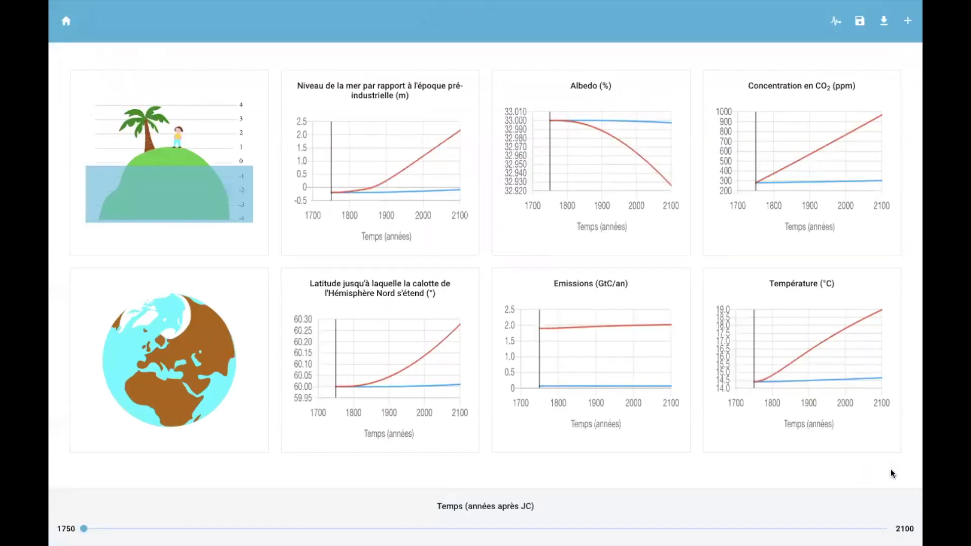
- Compare the Témoin and Sans CO2 curves in the result graphs and view the list of simulations
{"action": "mouse_move", "coordinate": [618, 371]}
{"action": "mouse_move", "coordinate": [629, 128]}
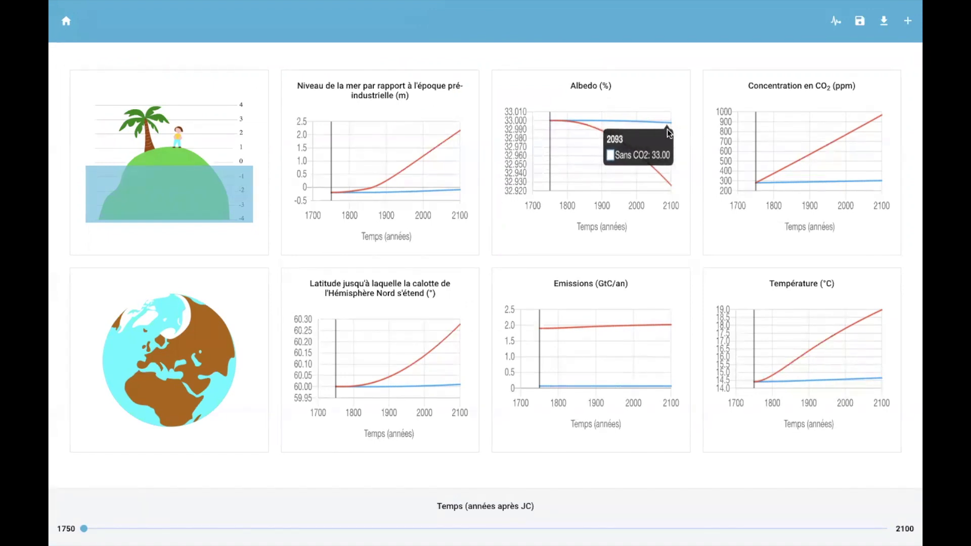
{"action": "mouse_move", "coordinate": [780, 202]}
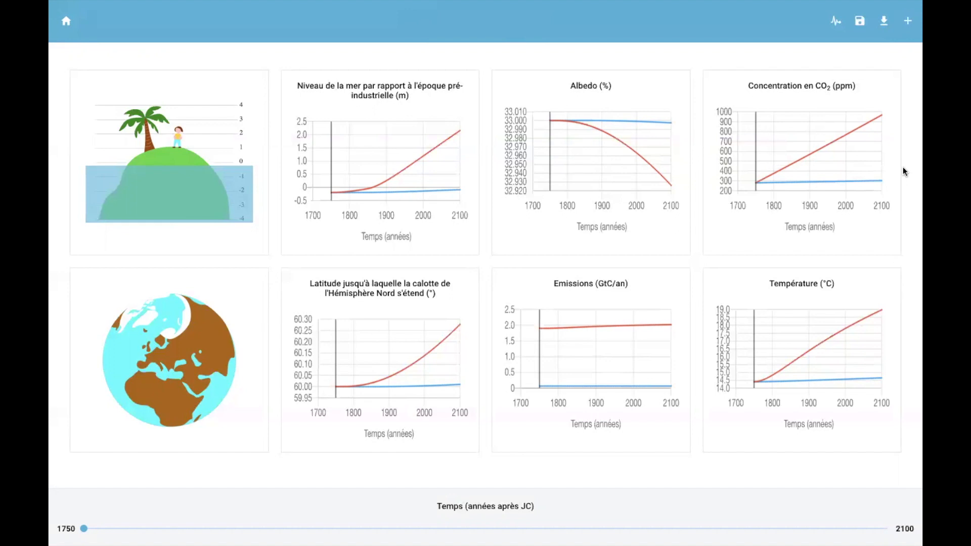
{"action": "left_click", "coordinate": [837, 22]}
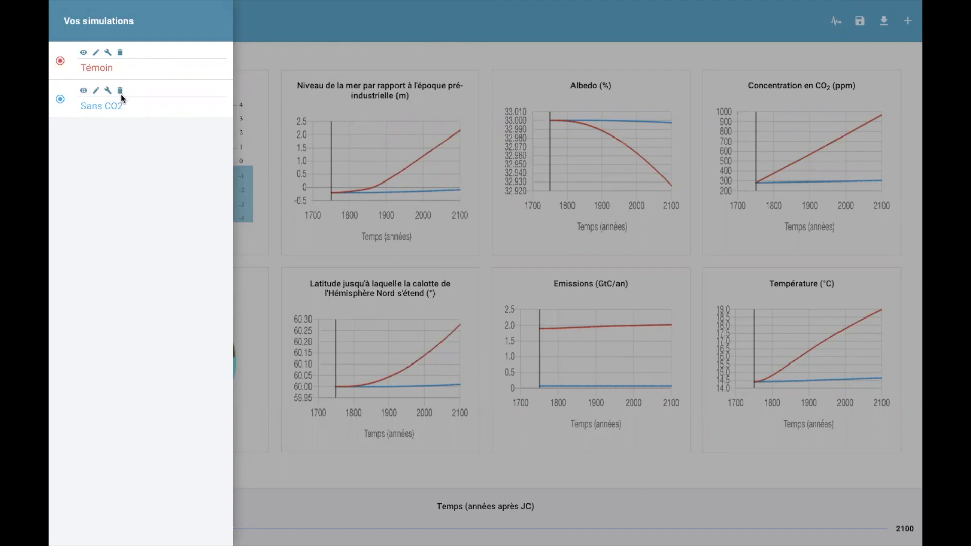
{"action": "left_click", "coordinate": [329, 48]}
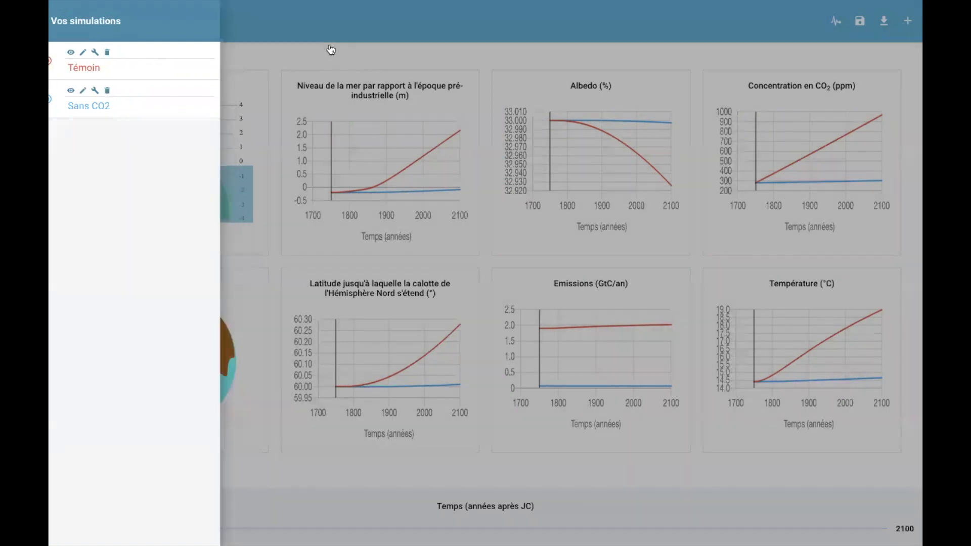